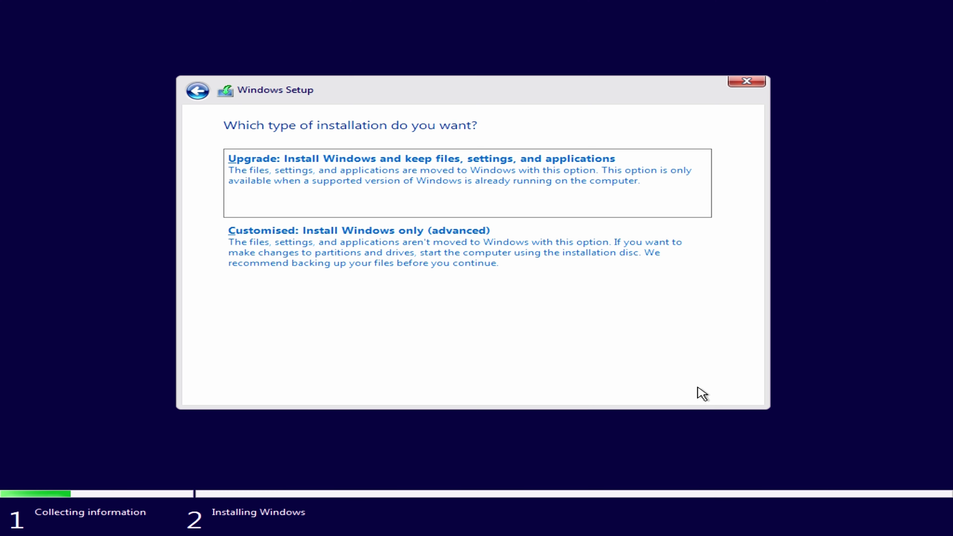
# - Choose the 'Customised: Install Windows only (advanced)' installation type
pyautogui.click(410, 263)
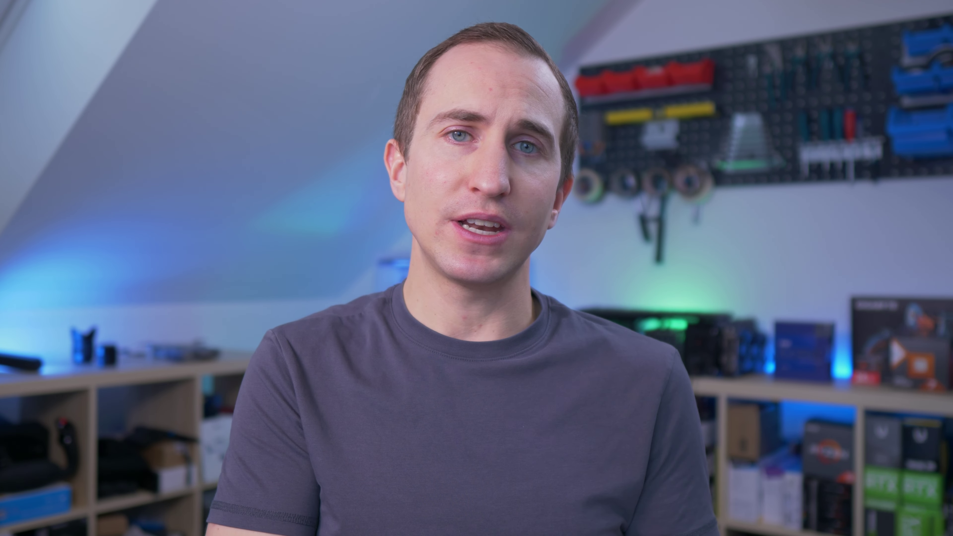
# - Open AppData\Local, highlight the CD Key line in Keyfinder, and choose USB flash drive as media
pyautogui.click(356, 140)
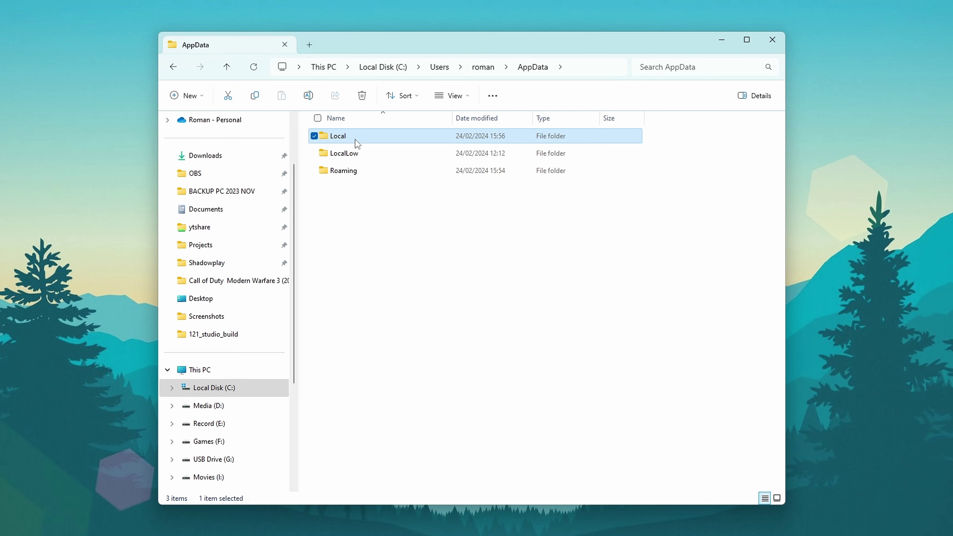
pyautogui.doubleClick(357, 144)
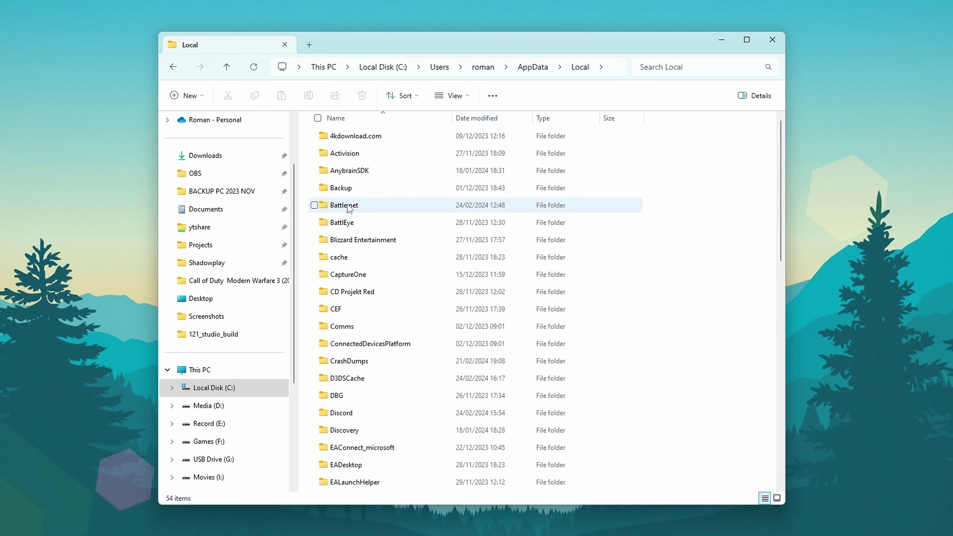
pyautogui.scroll(-8, 352, 338)
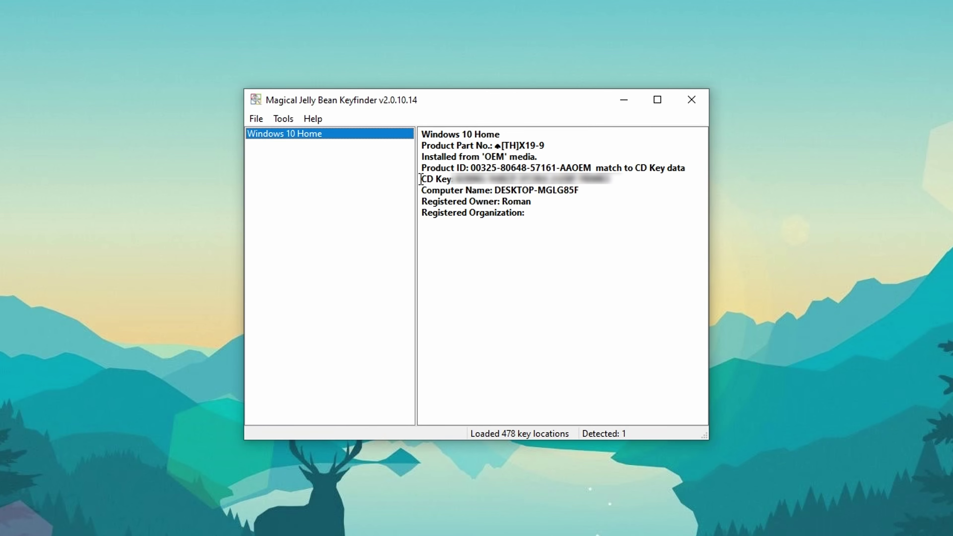
pyautogui.moveTo(422, 179); pyautogui.dragTo(611, 185)
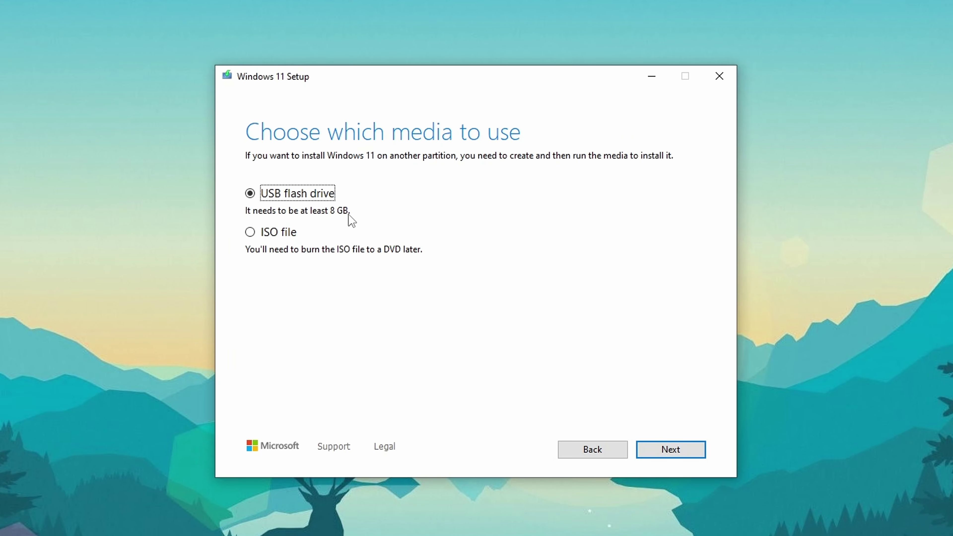
pyautogui.click(657, 450)
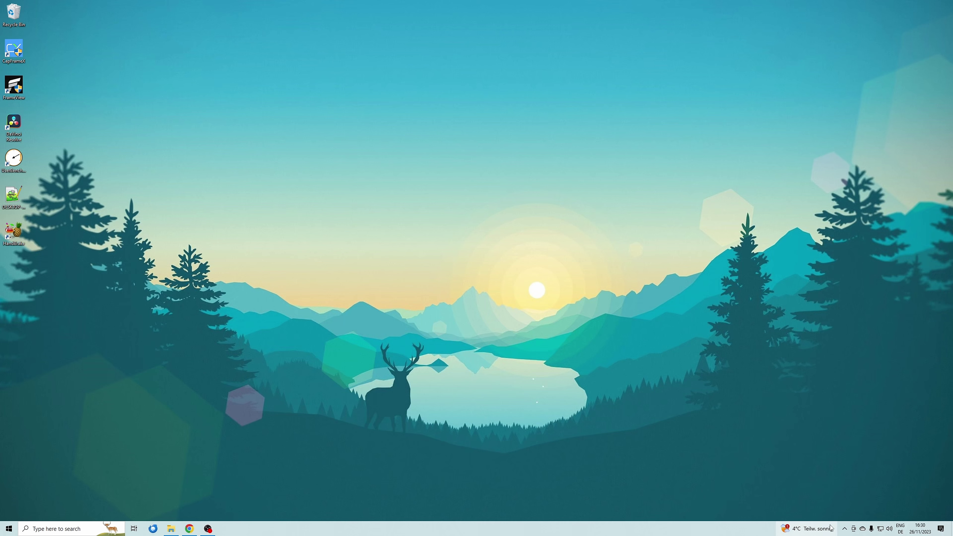
# - Show, hide, then show again the hidden notification-area icons
pyautogui.click(845, 529)
pyautogui.click(846, 528)
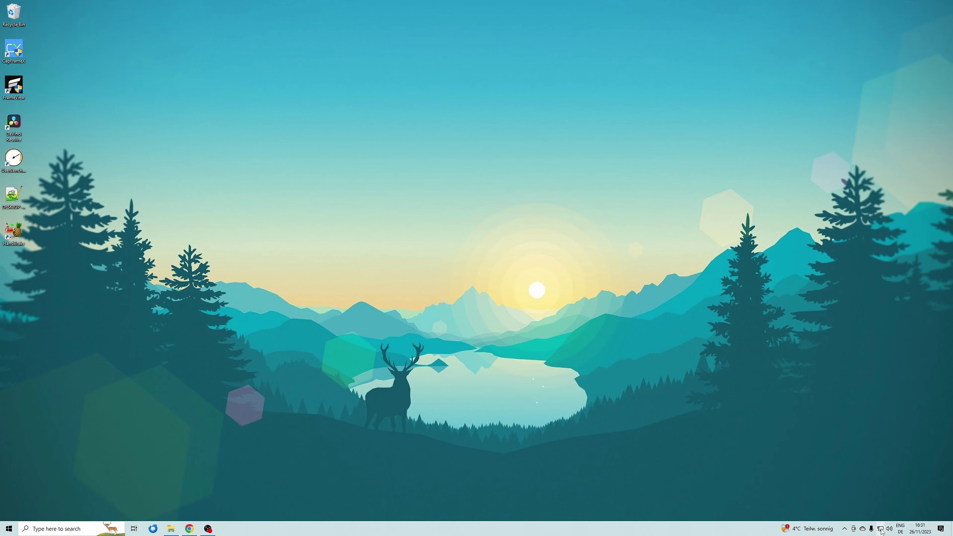
pyautogui.click(844, 529)
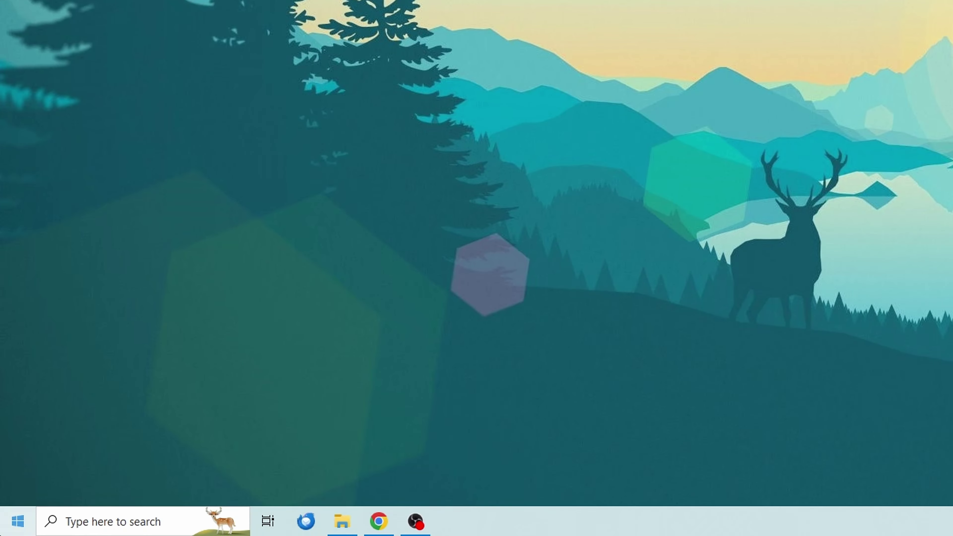
# - Search 'upda' and open the Check for updates settings
pyautogui.click(9, 528)
pyautogui.write('upda')
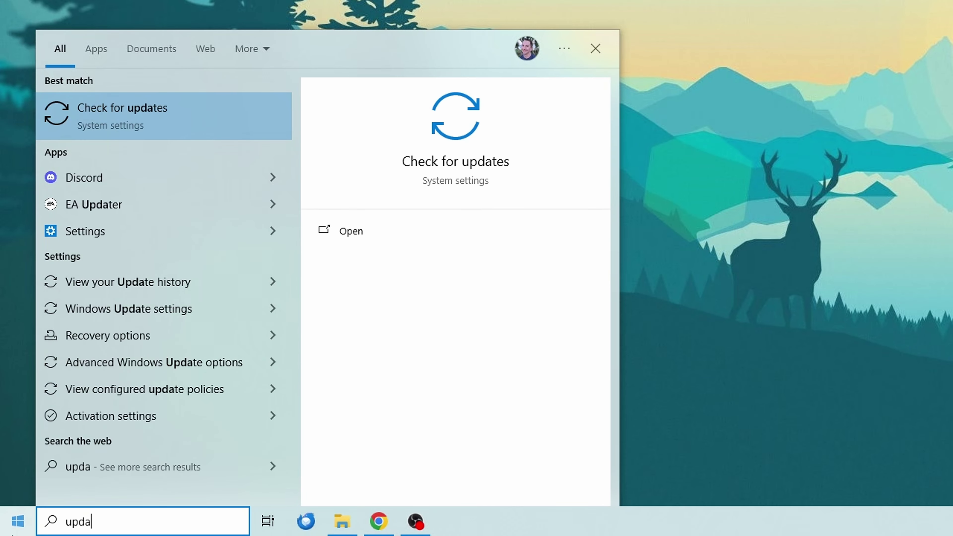
pyautogui.press('Return')
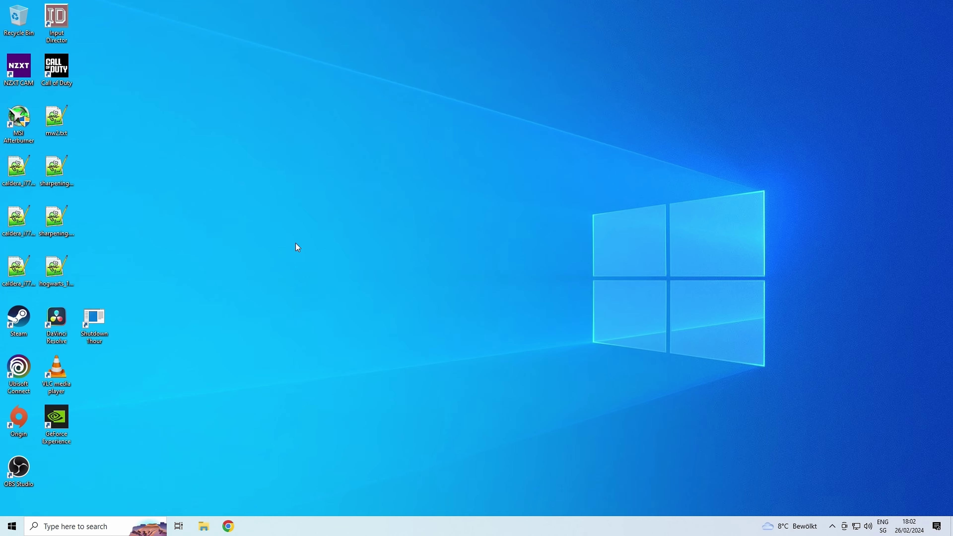
# - Launch PC Health Check from a 'pc' search and run the Windows 11 check
pyautogui.press('super')
pyautogui.write('pc')
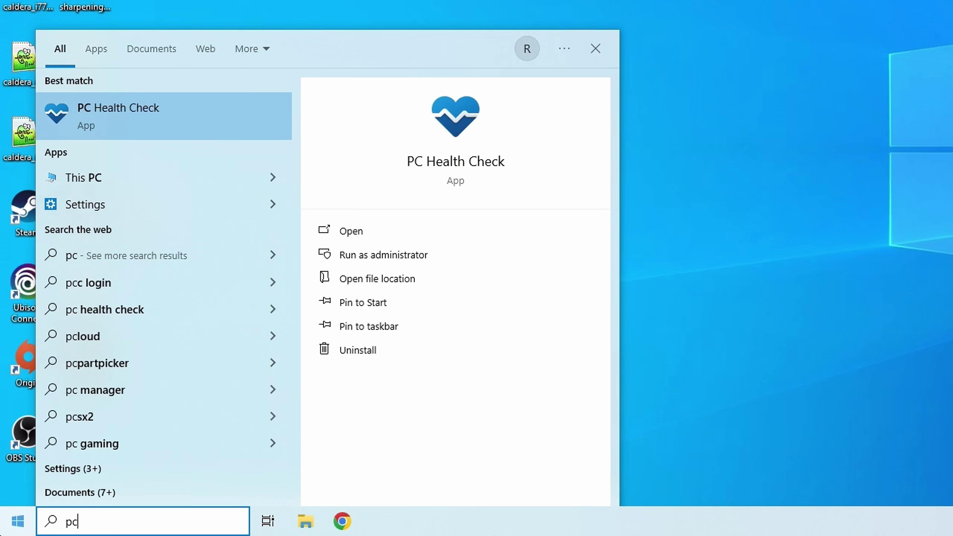
pyautogui.press('Return')
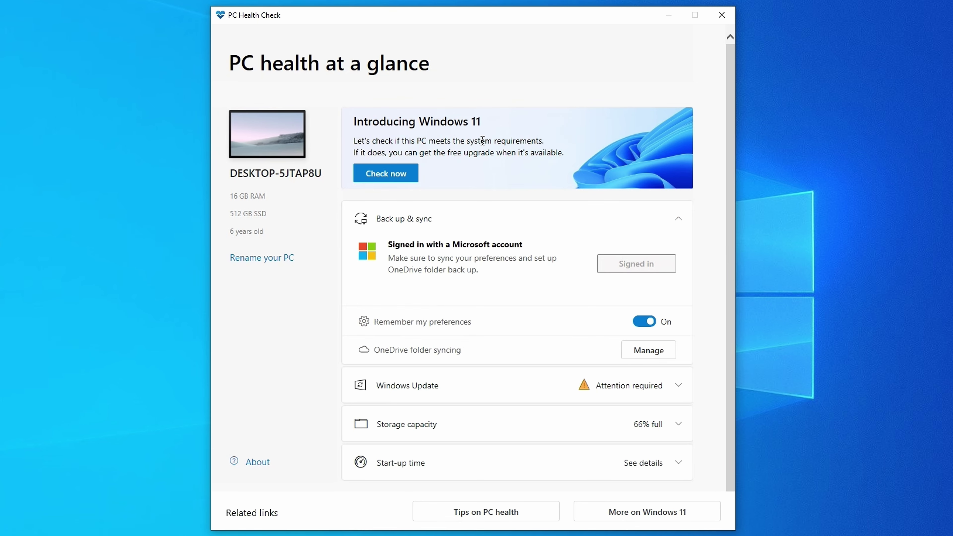
pyautogui.click(385, 177)
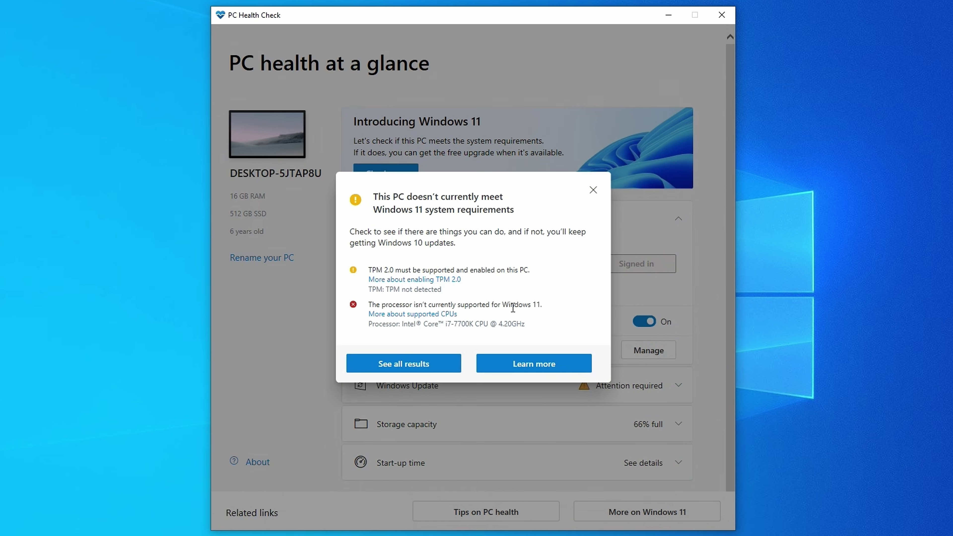
# - Open the supported CPUs page and highlight its Intel processors title
pyautogui.click(413, 314)
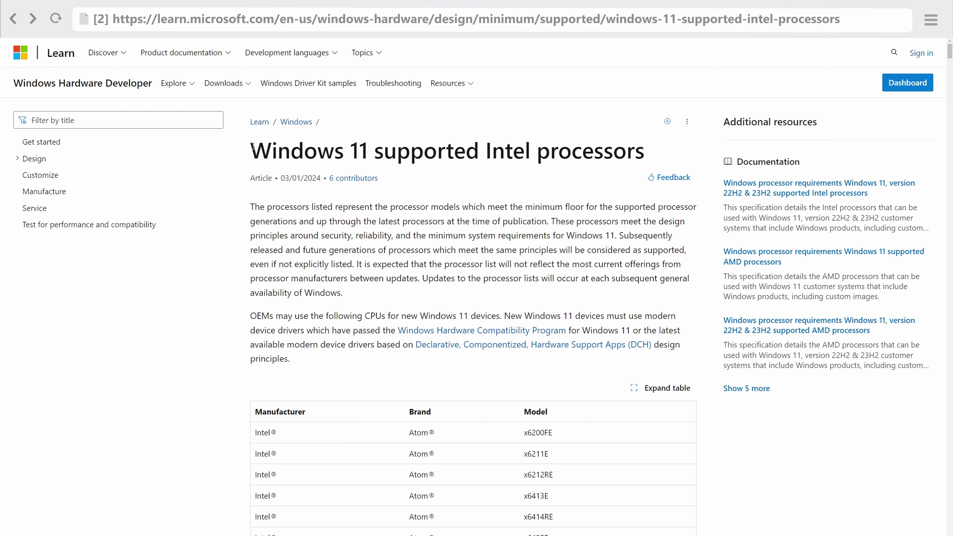
pyautogui.moveTo(252, 150); pyautogui.dragTo(642, 152)
# - Scroll the supported Intel processors table down and highlight the i7-10510U entry
pyautogui.click(641, 152)
pyautogui.scroll(-15, 705, 405)
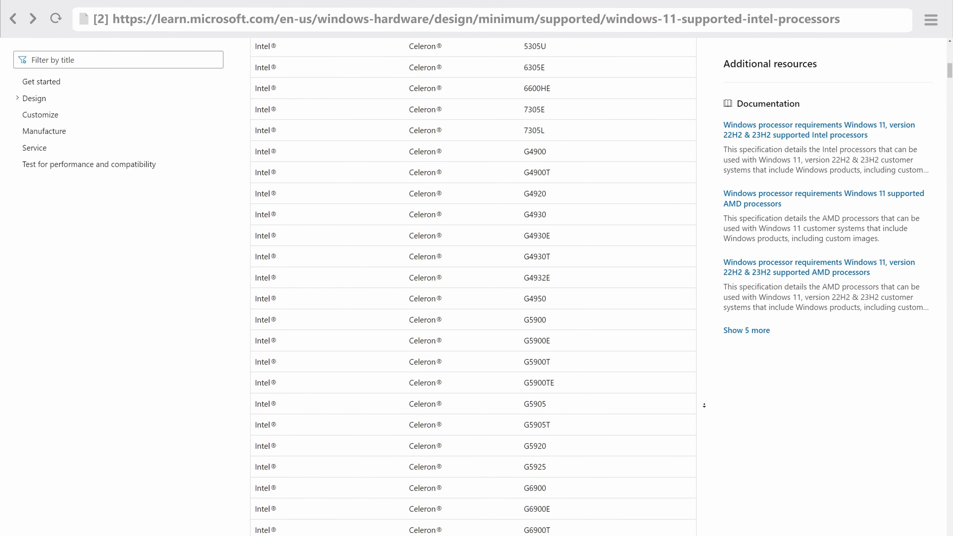
pyautogui.scroll(-20, 704, 405)
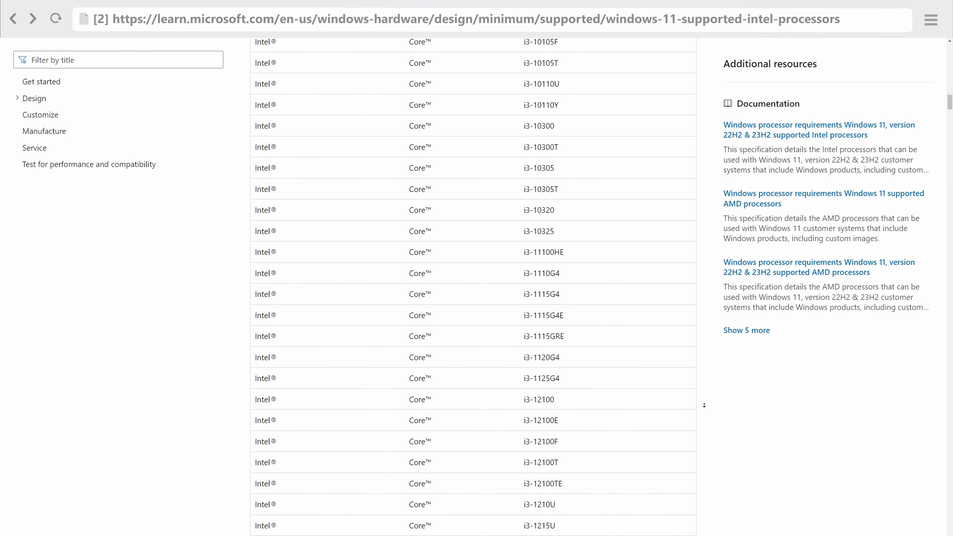
pyautogui.scroll(-20, 705, 405)
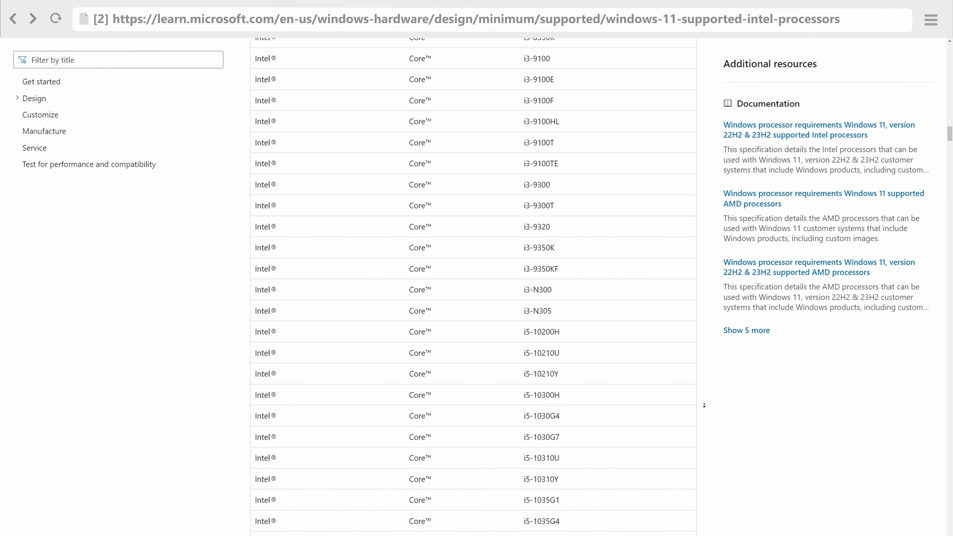
pyautogui.scroll(-20, 705, 406)
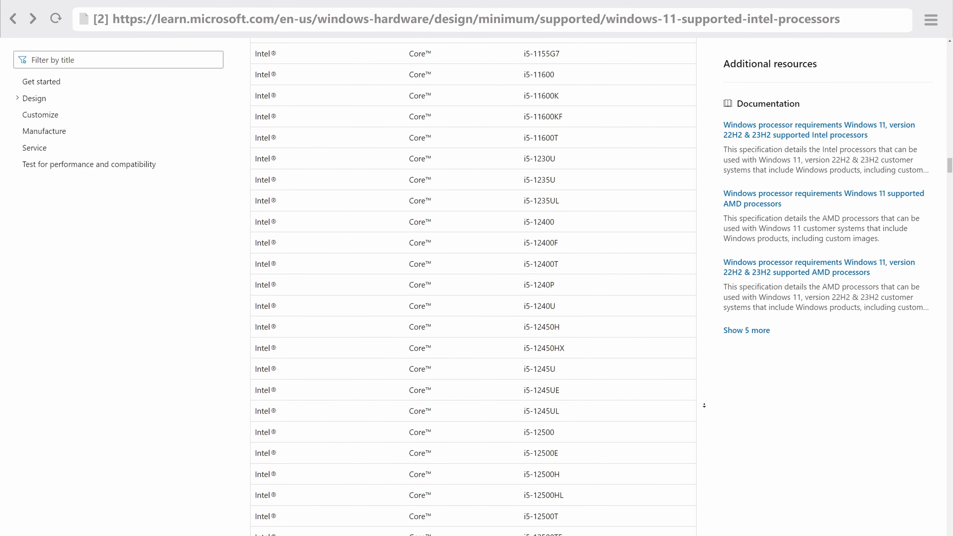
pyautogui.scroll(-20, 705, 406)
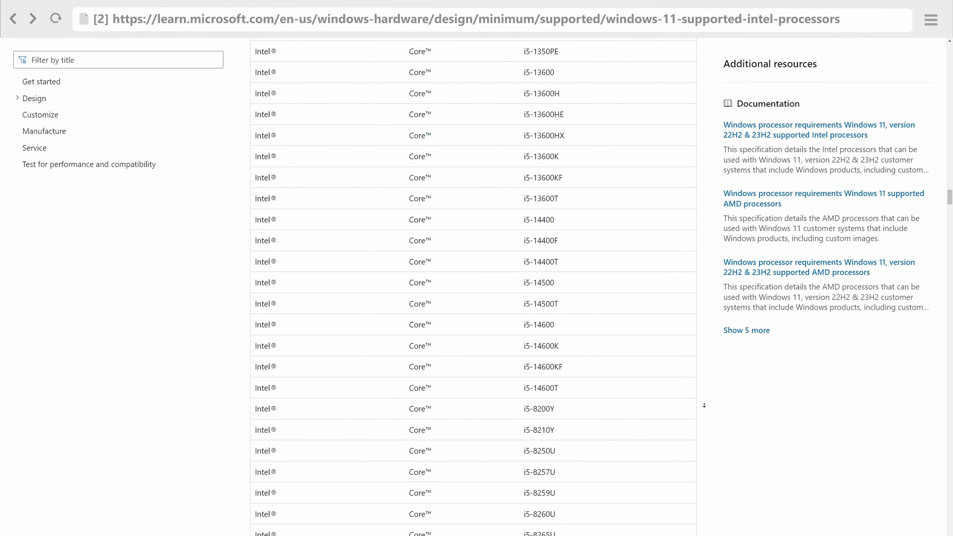
pyautogui.scroll(-20, 705, 406)
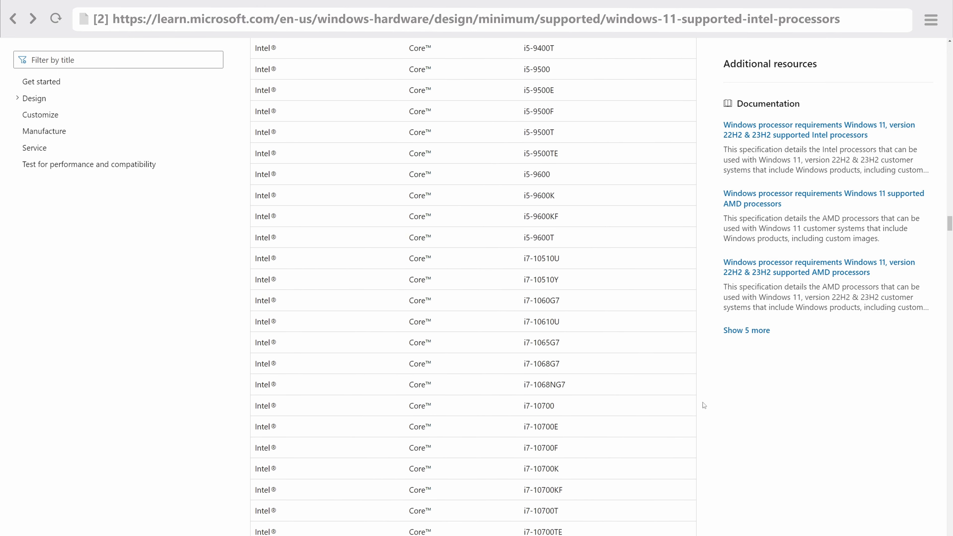
pyautogui.moveTo(522, 261); pyautogui.dragTo(563, 263)
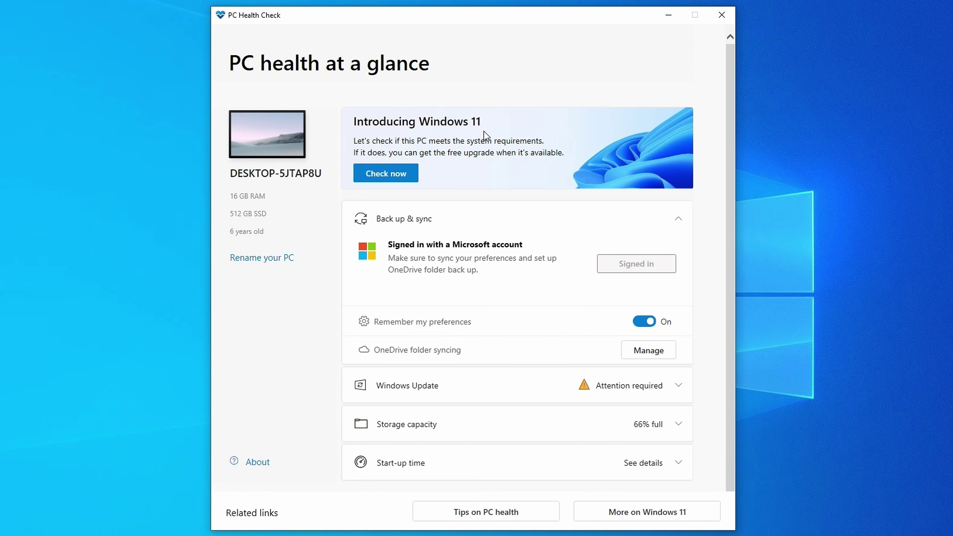
# - Rerun the compatibility check and highlight the TPM 2.0 requirement line
pyautogui.click(399, 177)
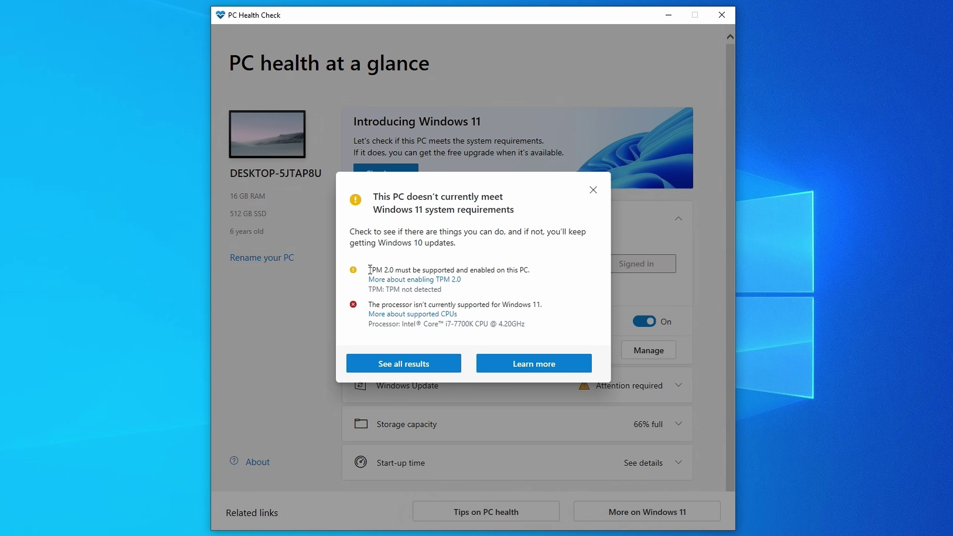
pyautogui.moveTo(375, 271); pyautogui.dragTo(507, 269)
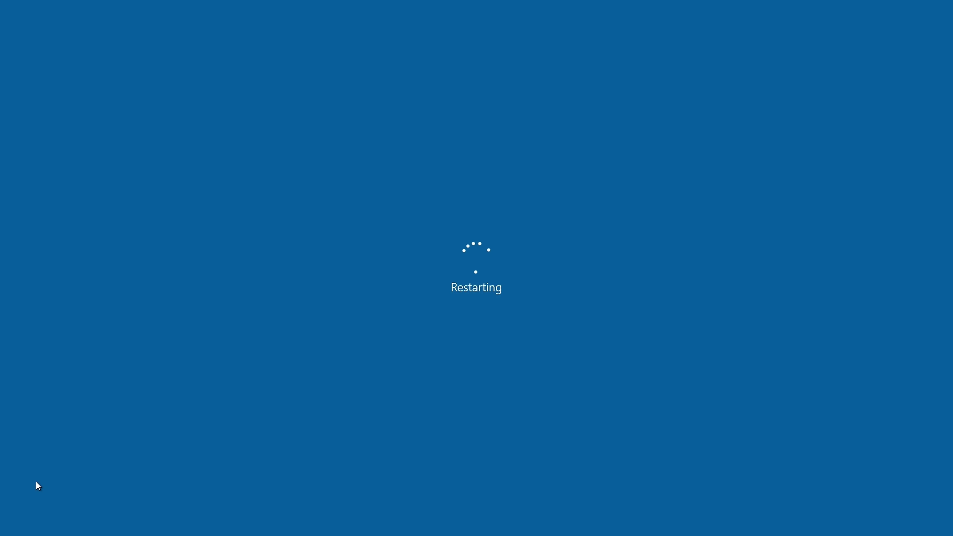
# - Enter BIOS with Delete and set Intel Platform Trust Technology (PTT) to Enabled
pyautogui.press('Delete')
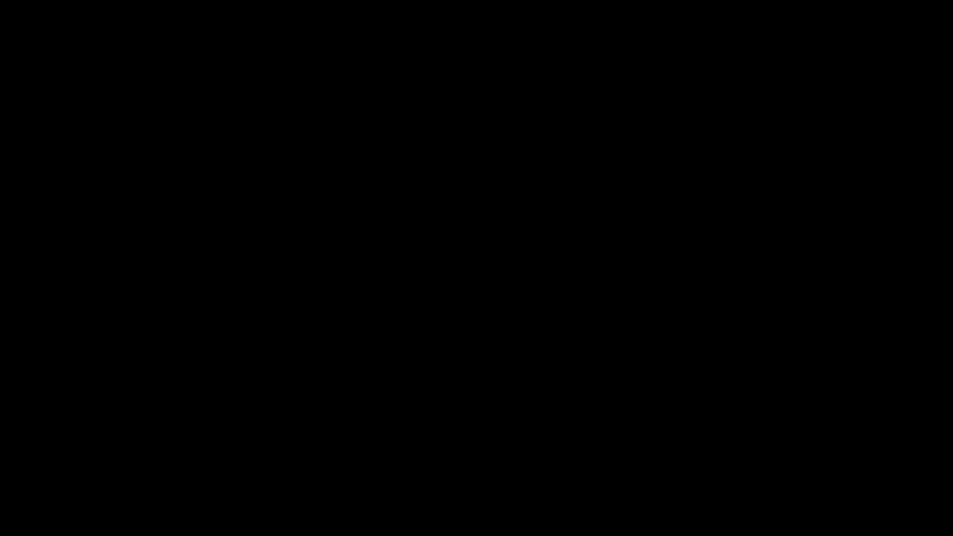
pyautogui.press('Right')
pyautogui.press('Left')
pyautogui.press('Left')
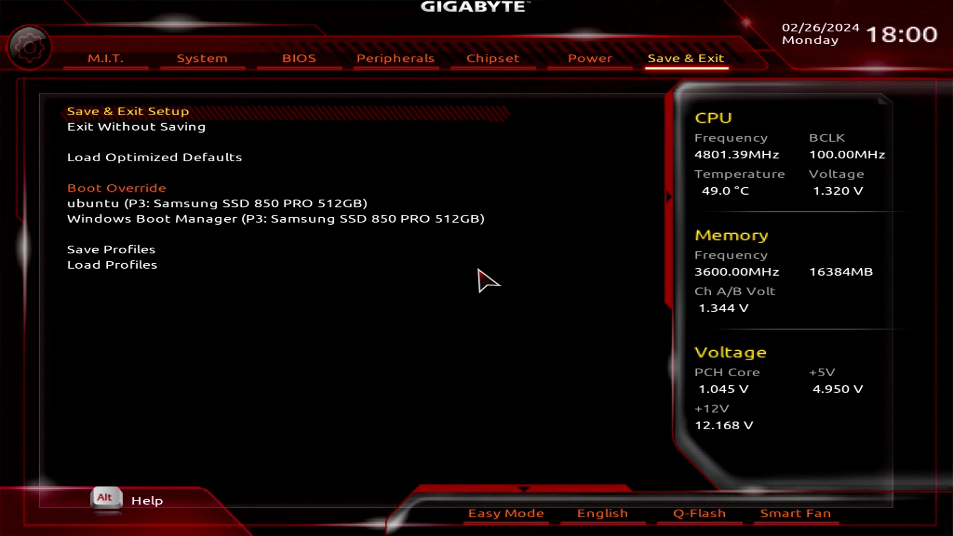
pyautogui.press('Left')
pyautogui.press('Left')
pyautogui.press('Left')
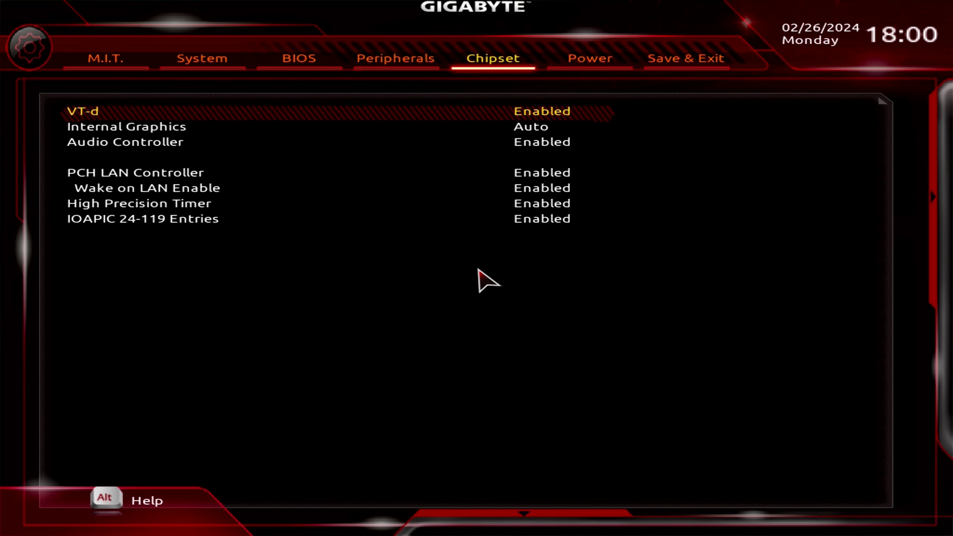
pyautogui.press('Up')
pyautogui.press('Up')
pyautogui.press('Up')
pyautogui.press('Up')
pyautogui.press('Up')
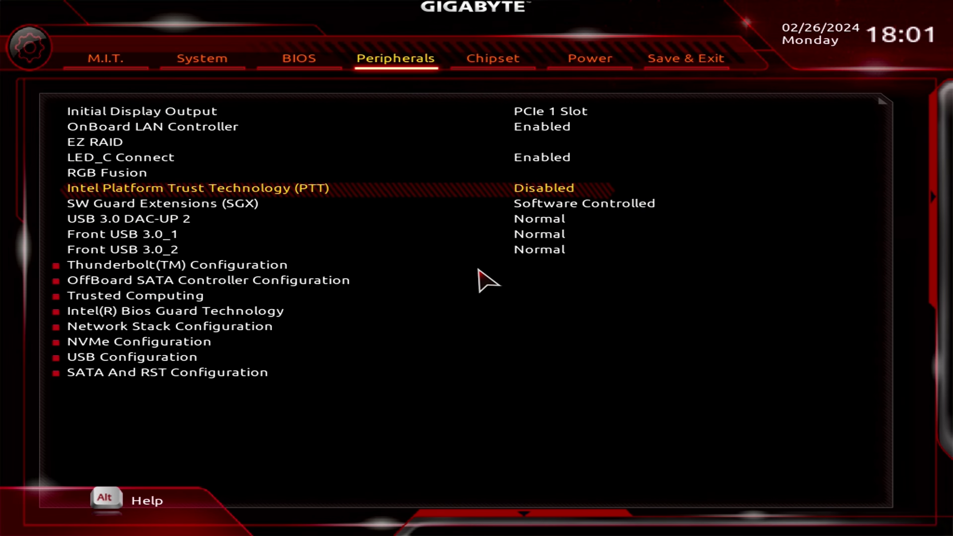
pyautogui.press('Return')
pyautogui.press('Down')
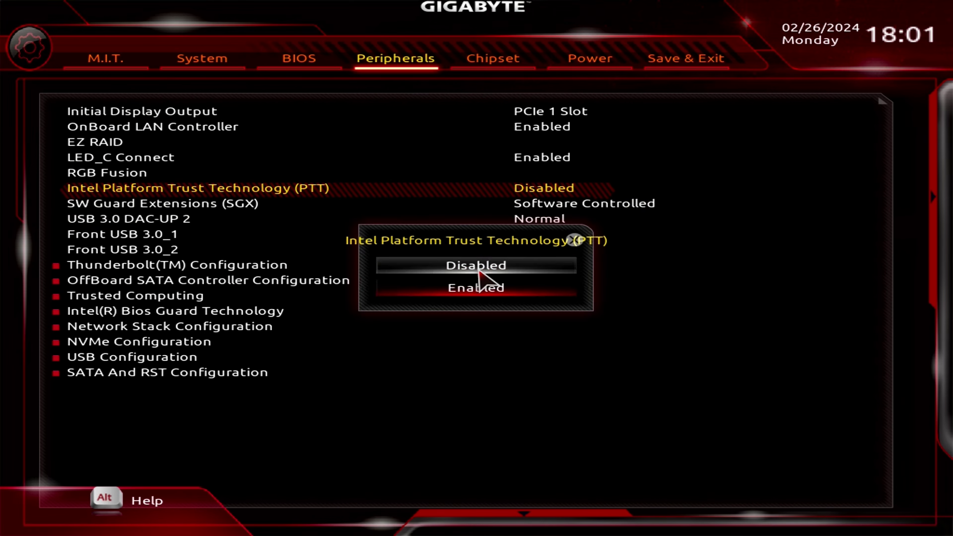
pyautogui.press('Return')
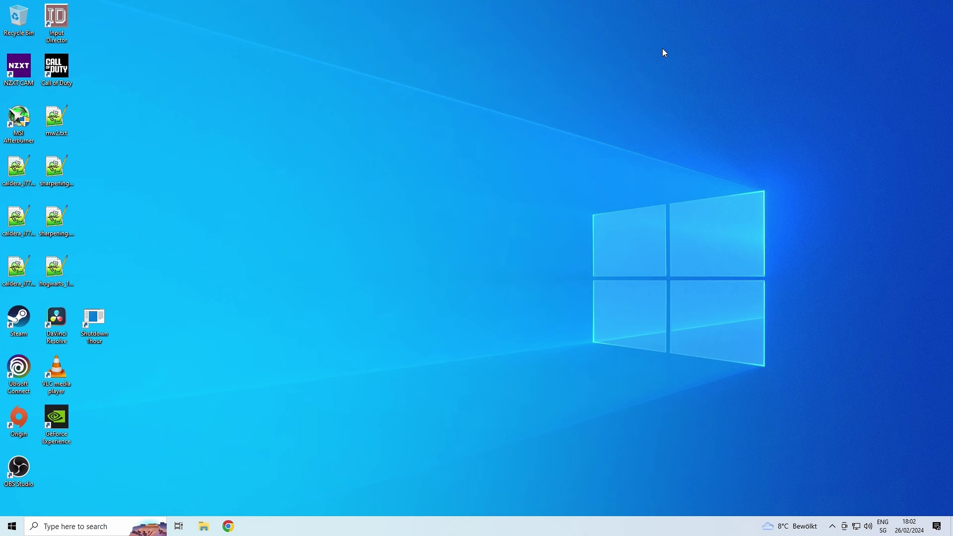
# - Launch PC Health Check via a 'pc' search, rerun the check, and expand all results
pyautogui.press('super')
pyautogui.write('pc')
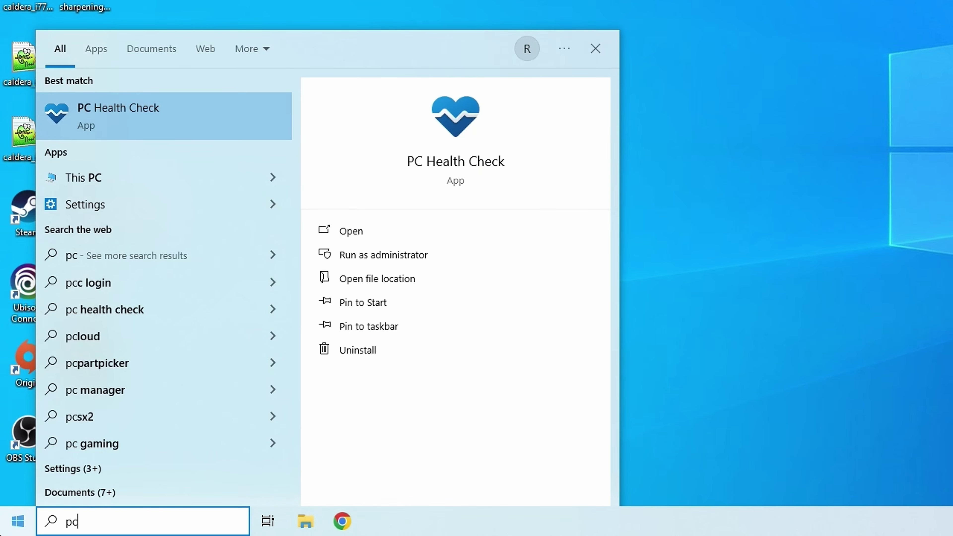
pyautogui.press('Return')
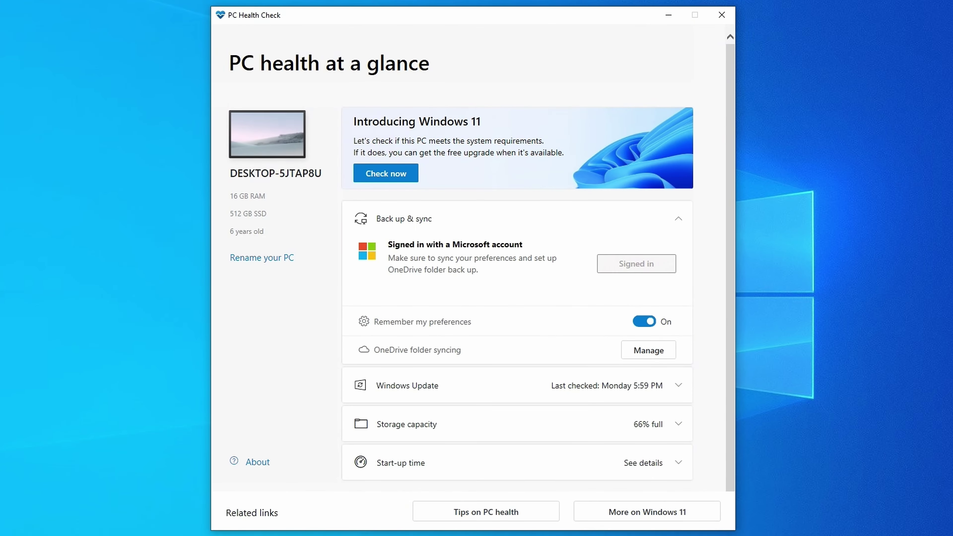
pyautogui.click(380, 175)
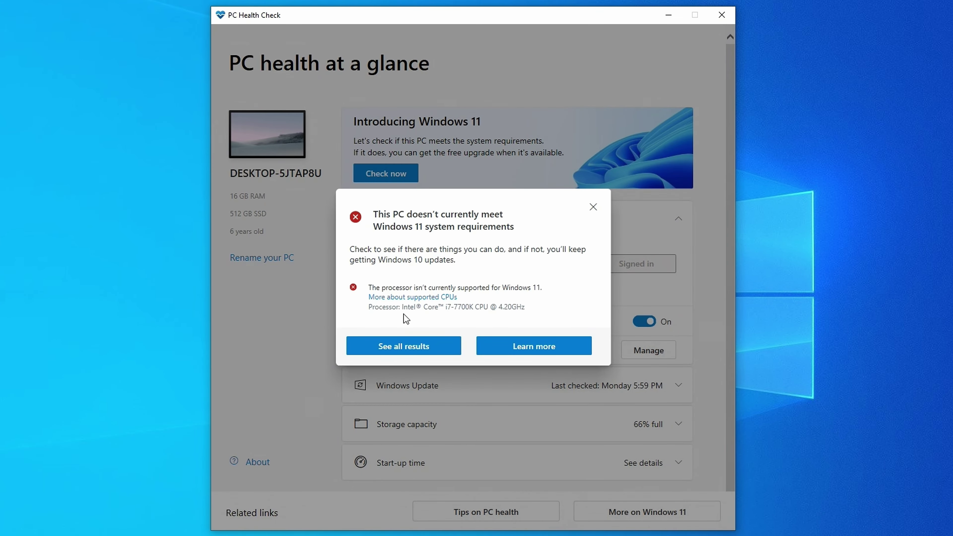
pyautogui.click(400, 343)
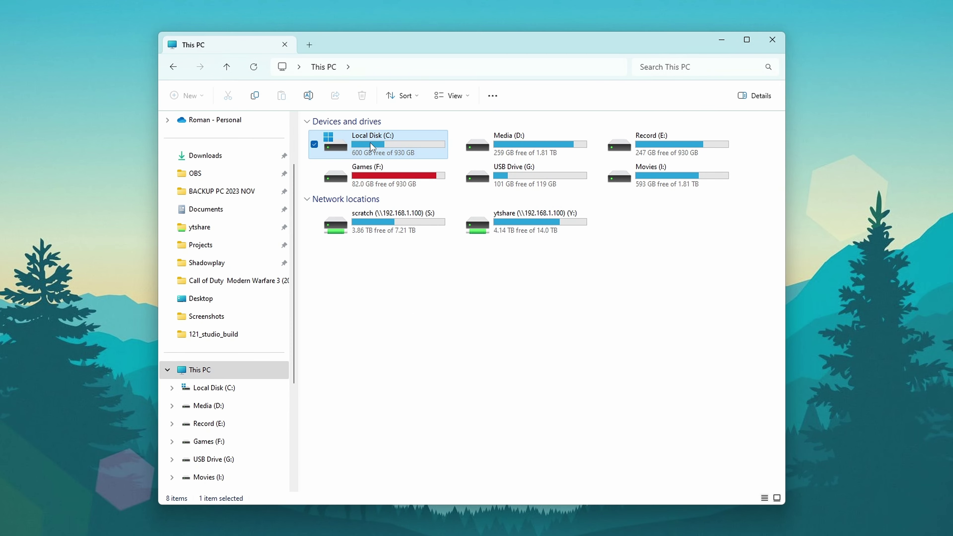
# - Browse Local Disk (C:) > Users > the user profile > AppData\Local and scroll its contents
pyautogui.doubleClick(372, 146)
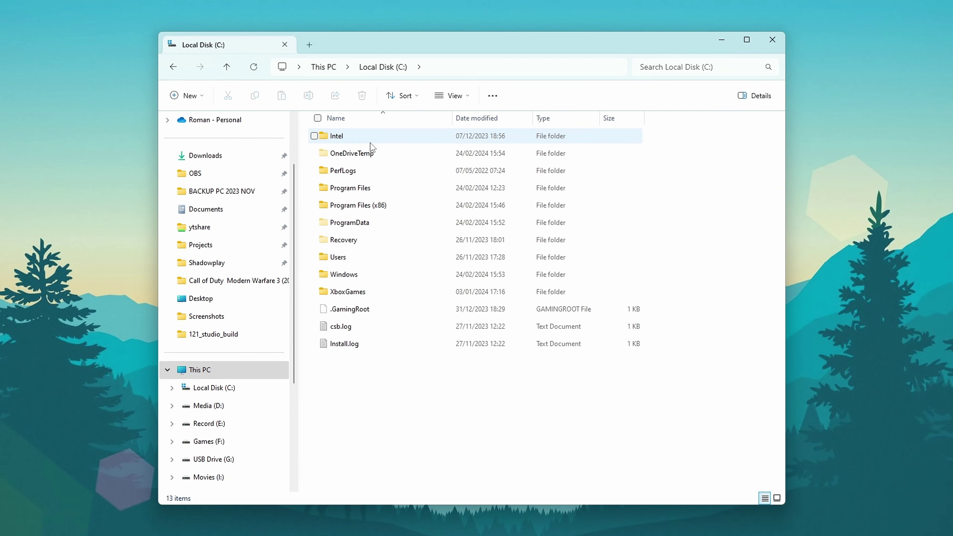
pyautogui.doubleClick(335, 258)
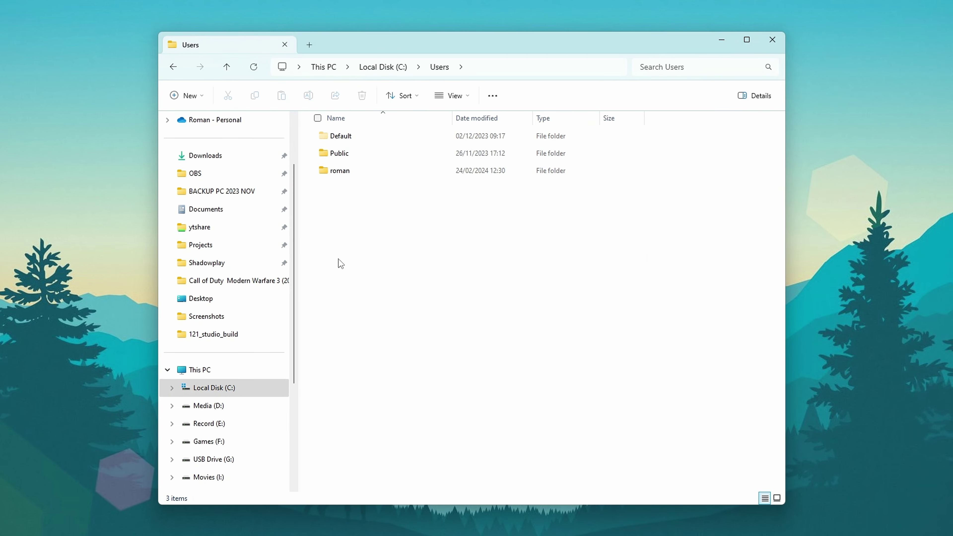
pyautogui.click(343, 175)
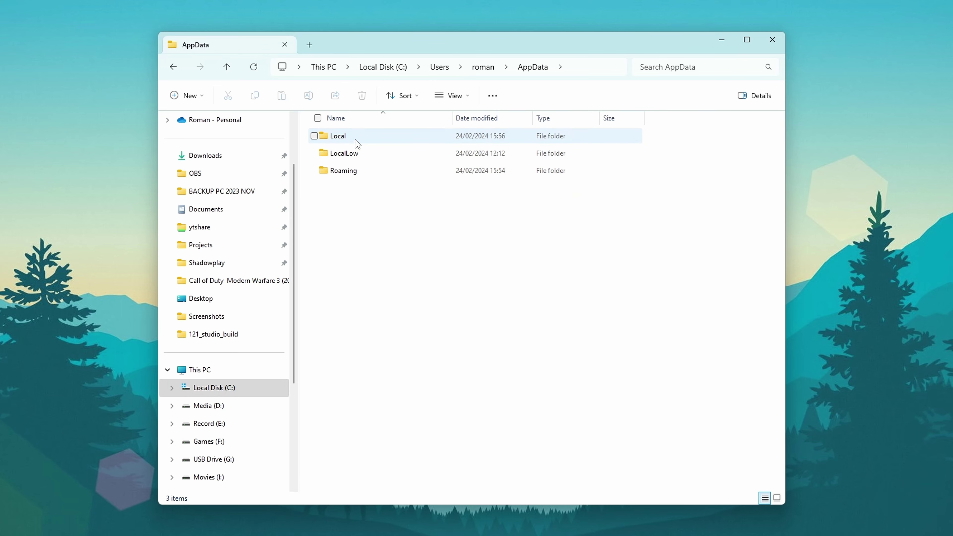
pyautogui.doubleClick(358, 143)
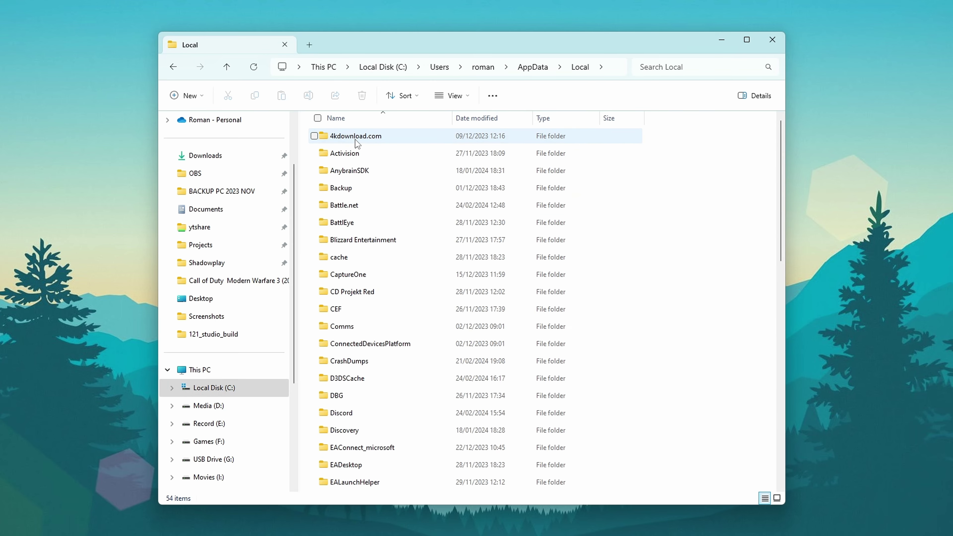
pyautogui.scroll(-5, 345, 319)
pyautogui.scroll(-4, 350, 351)
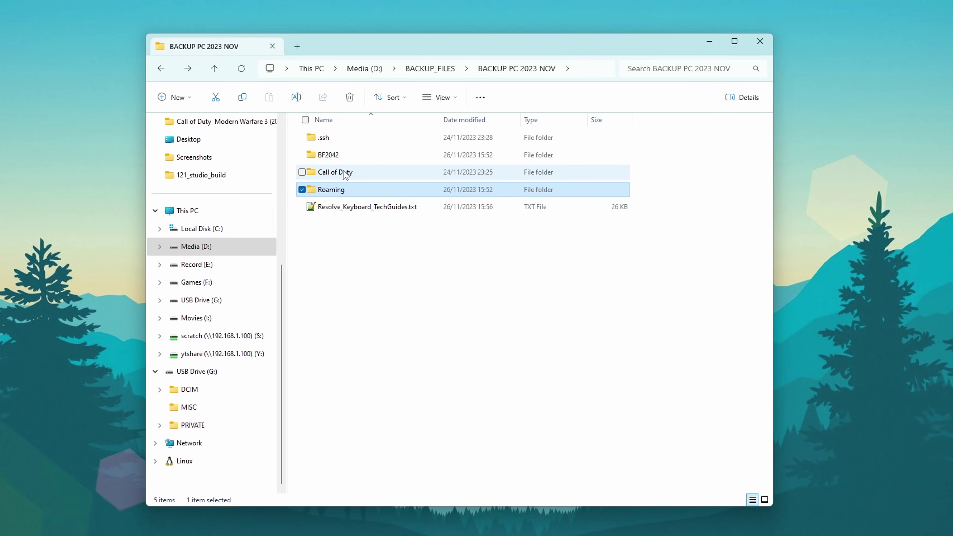
# - Look through the backed-up Call of Duty players folder, then return to BACKUP PC 2023 NOV
pyautogui.doubleClick(343, 173)
pyautogui.doubleClick(344, 143)
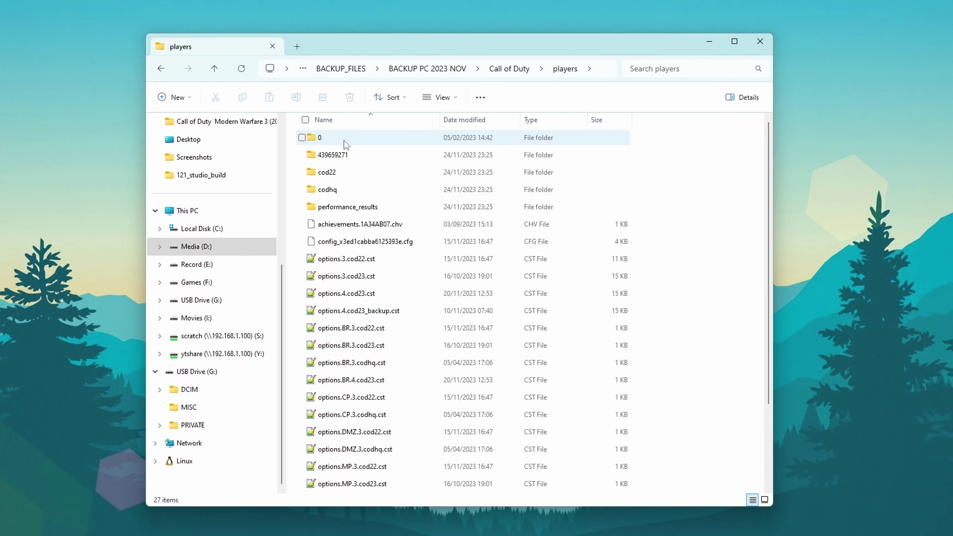
pyautogui.scroll(-2, 346, 150)
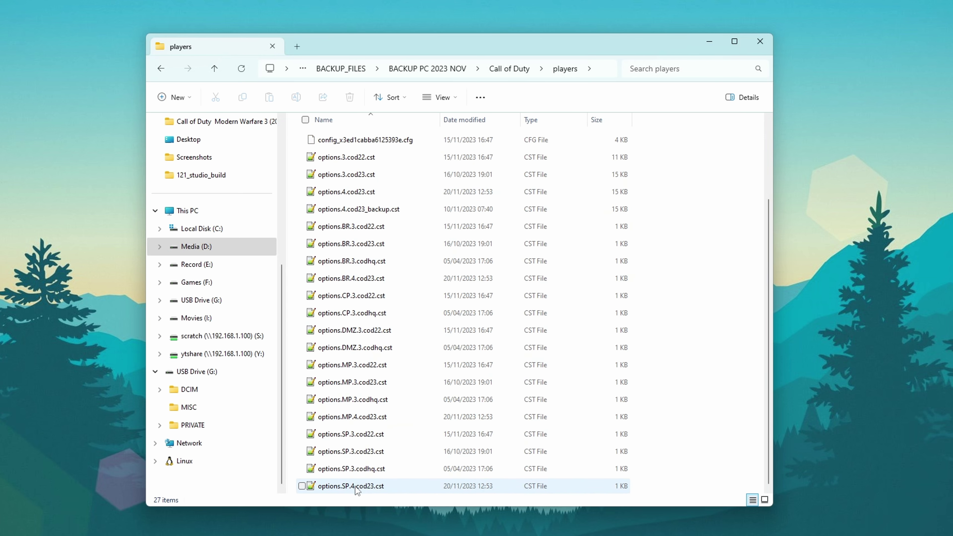
pyautogui.scroll(2, 358, 488)
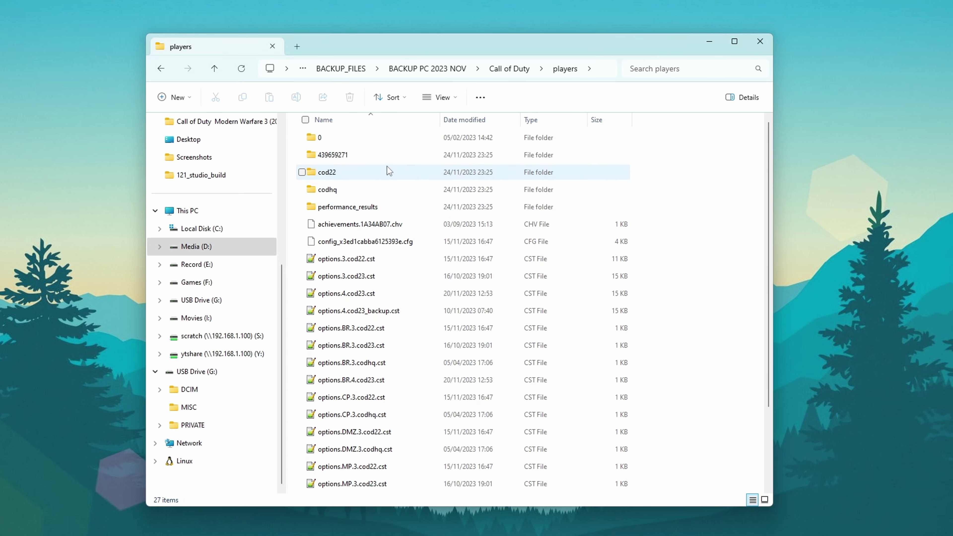
pyautogui.press('BackSpace')
pyautogui.press('BackSpace')
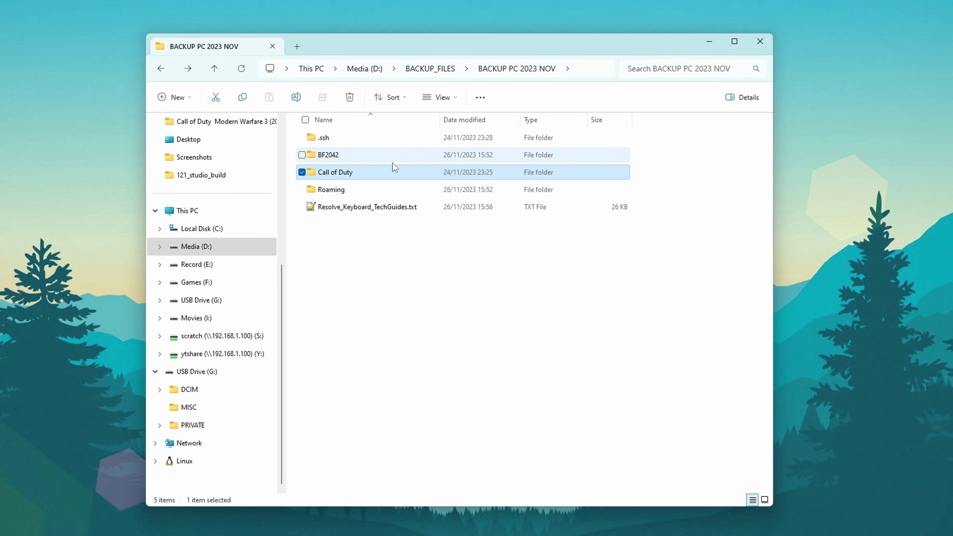
# - Open the obs-studio folder inside the backup's Roaming folder
pyautogui.doubleClick(372, 190)
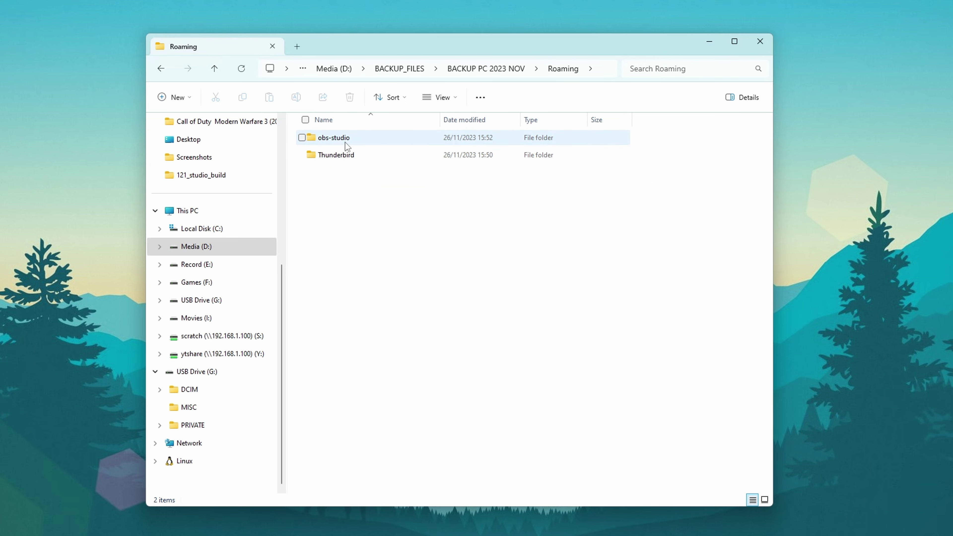
pyautogui.doubleClick(339, 139)
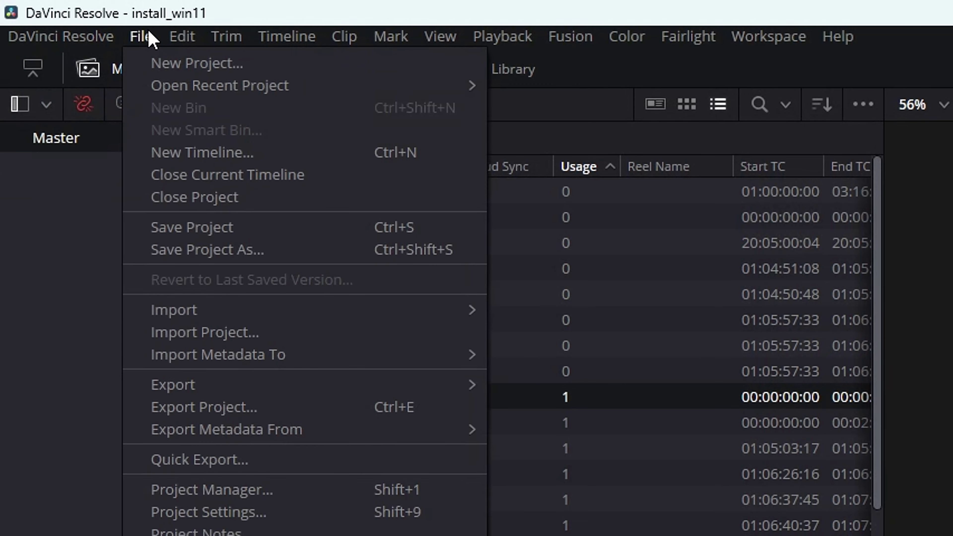
pyautogui.moveTo(87, 36)
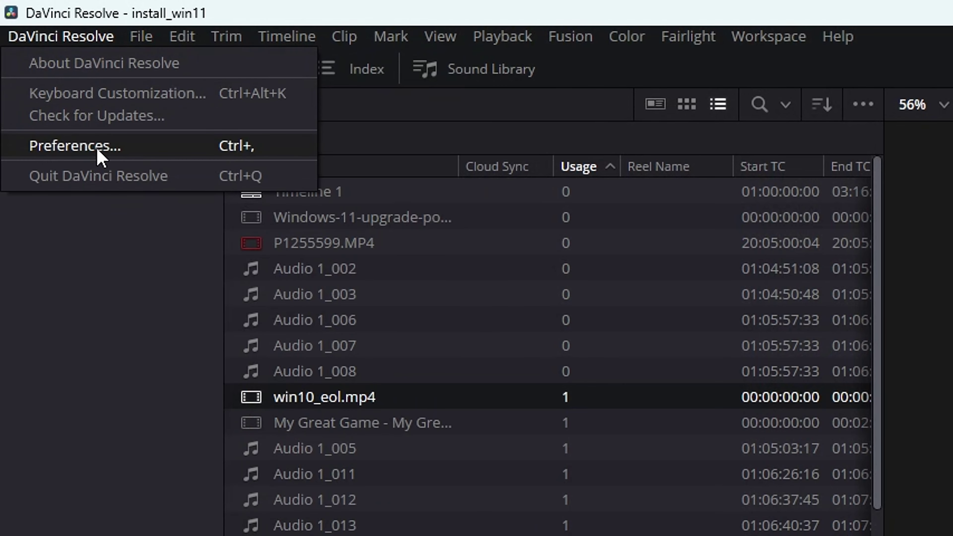
# - Open Keyboard Customization and reveal the preset's Save, Import and Export options
pyautogui.click(114, 97)
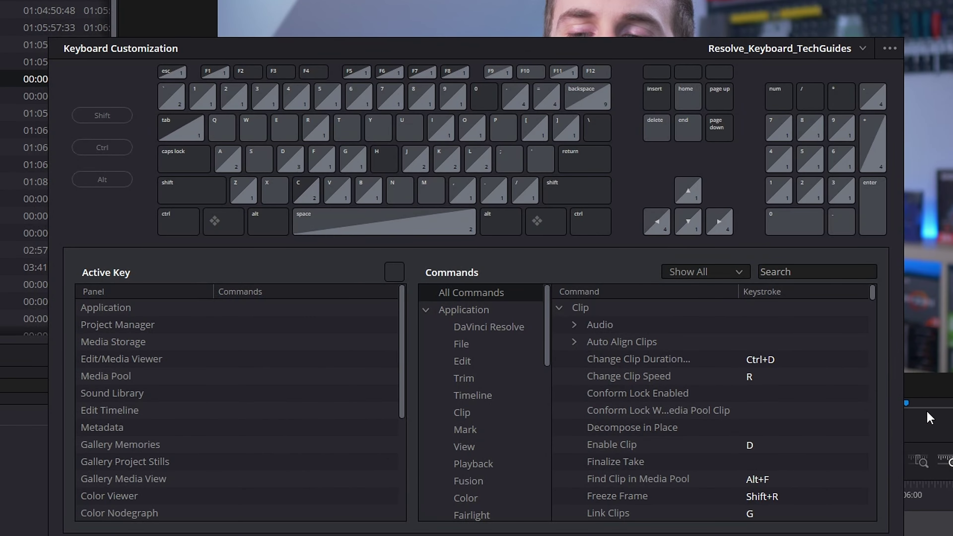
pyautogui.click(891, 49)
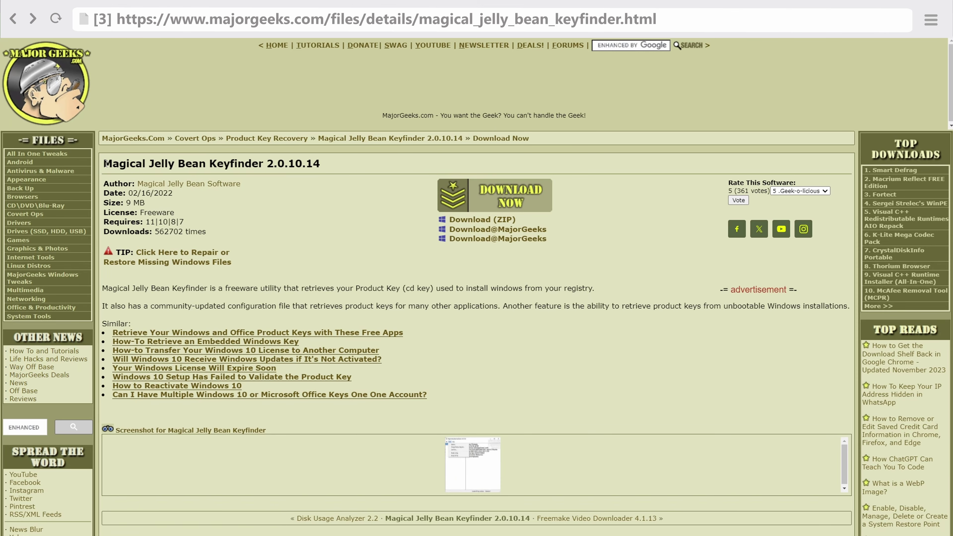
# - Download Keyfinder from MajorGeeks, extract it and run keyfinder.exe to reveal the Windows key
pyautogui.moveTo(104, 163); pyautogui.dragTo(295, 165)
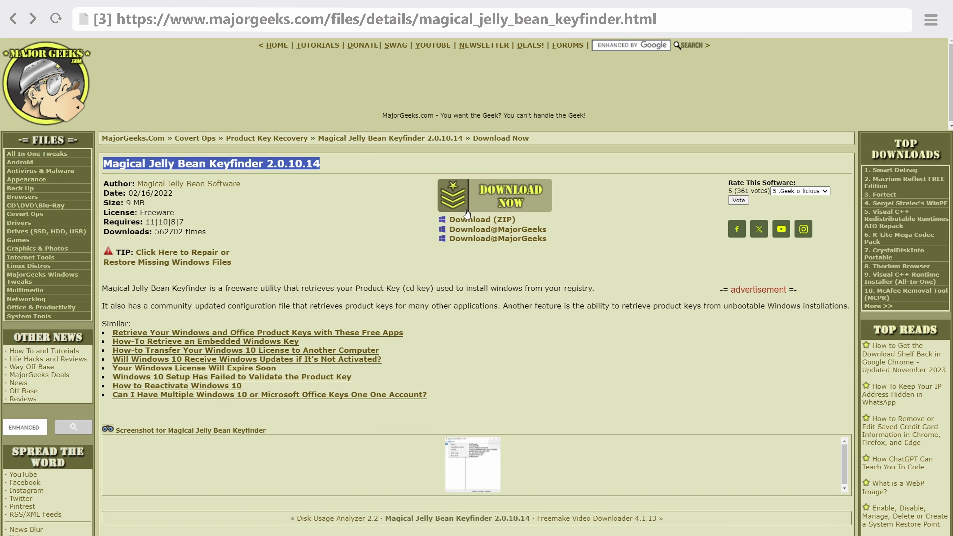
pyautogui.click(483, 230)
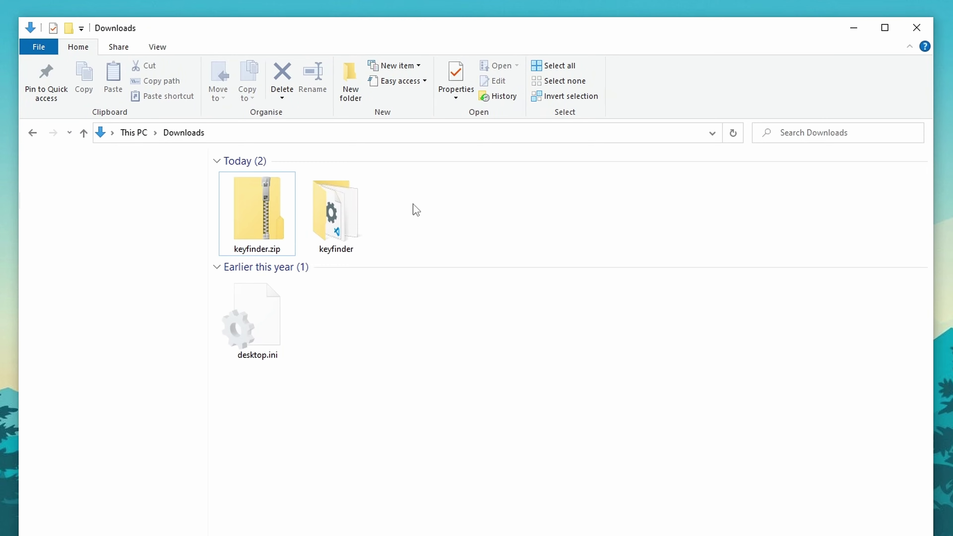
pyautogui.doubleClick(349, 230)
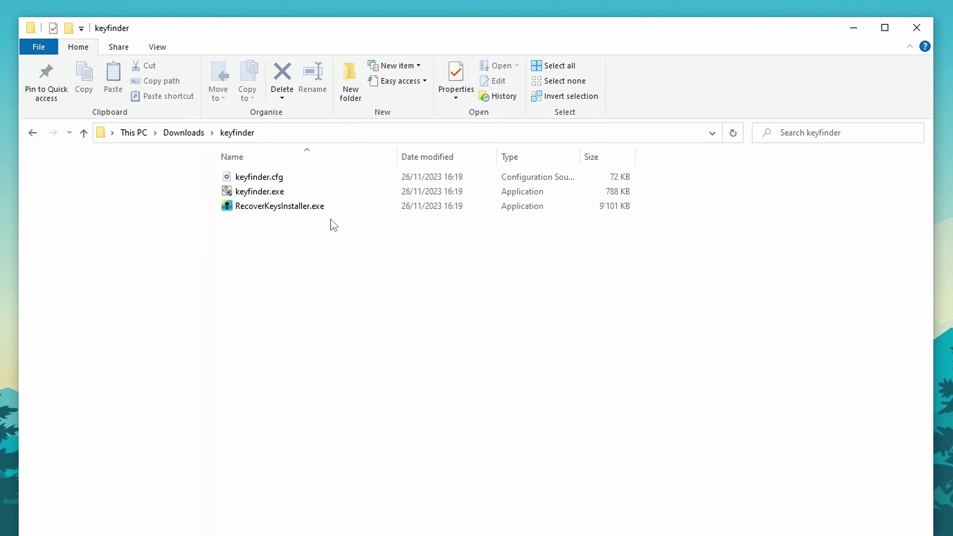
pyautogui.doubleClick(288, 193)
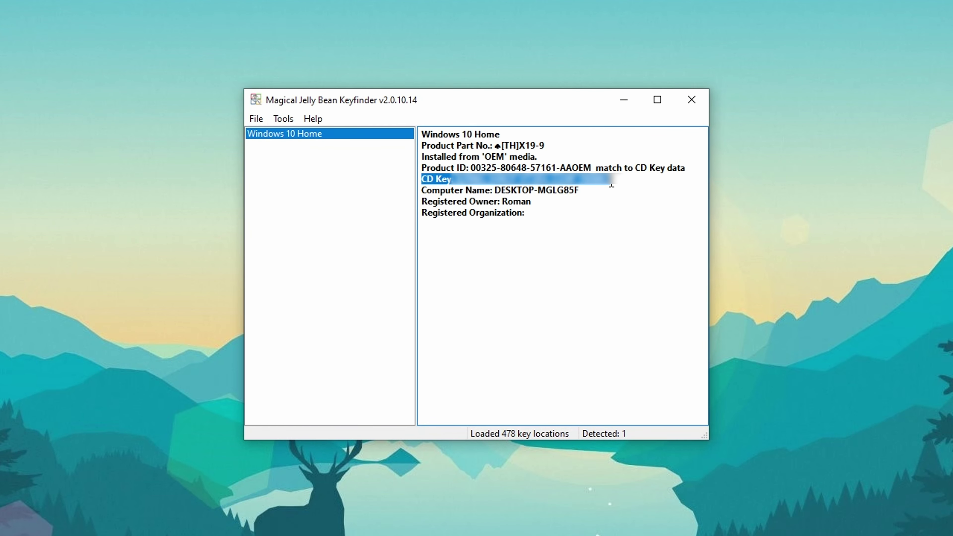
# - Save the Windows 10 Home key report as a text file on the Desktop
pyautogui.click(257, 119)
pyautogui.click(277, 137)
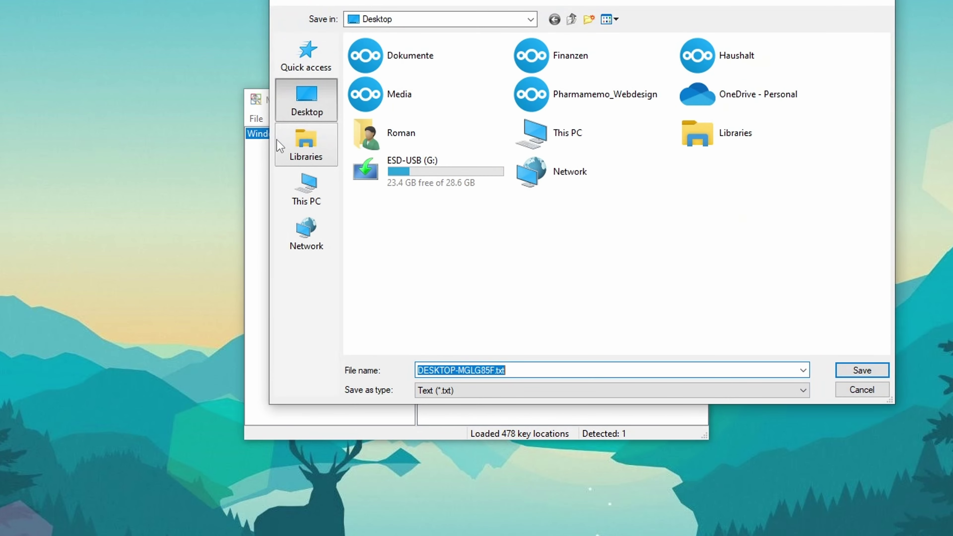
pyautogui.click(874, 372)
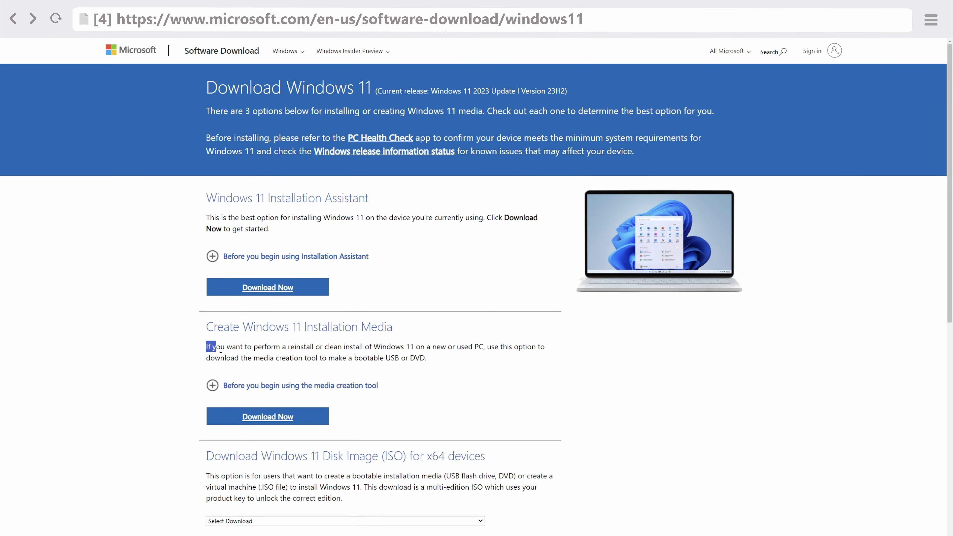
# - Accept the licence, keep recommended options, and create USB media on ESD-USB (G:)
pyautogui.moveTo(220, 350); pyautogui.dragTo(451, 350)
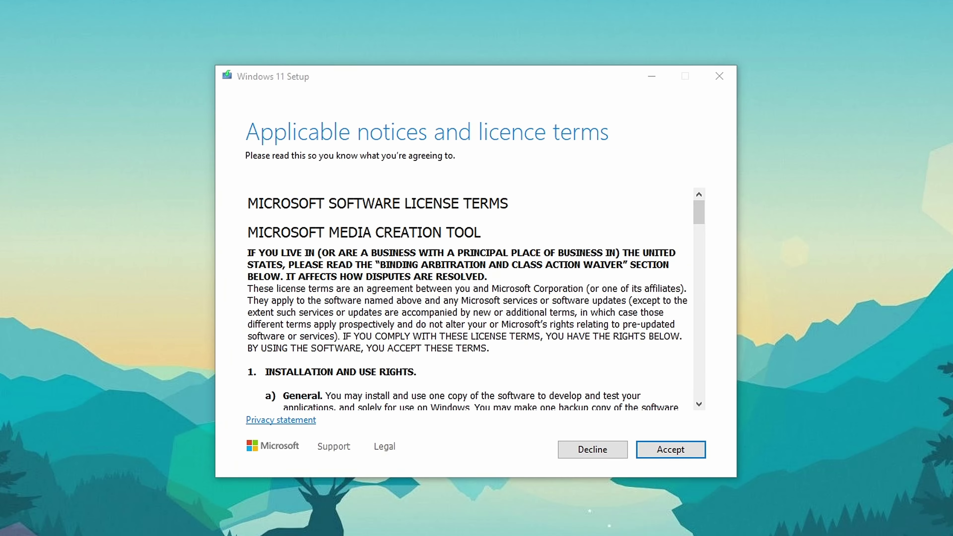
pyautogui.moveTo(699, 214); pyautogui.dragTo(691, 408)
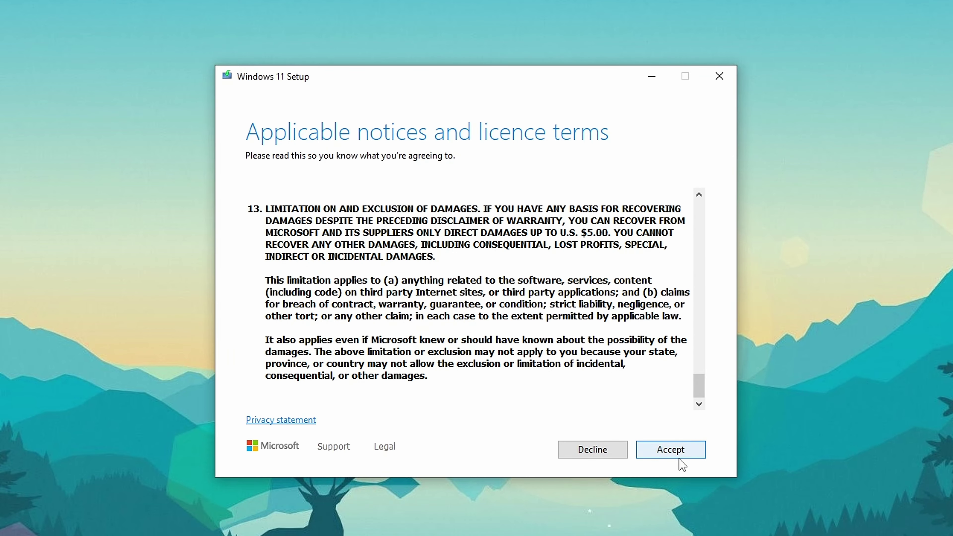
pyautogui.click(683, 453)
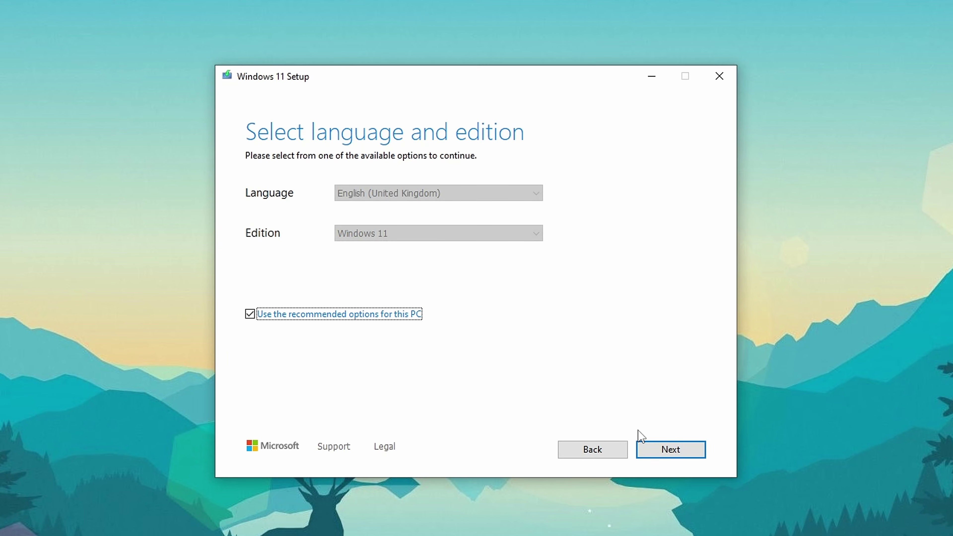
pyautogui.click(686, 455)
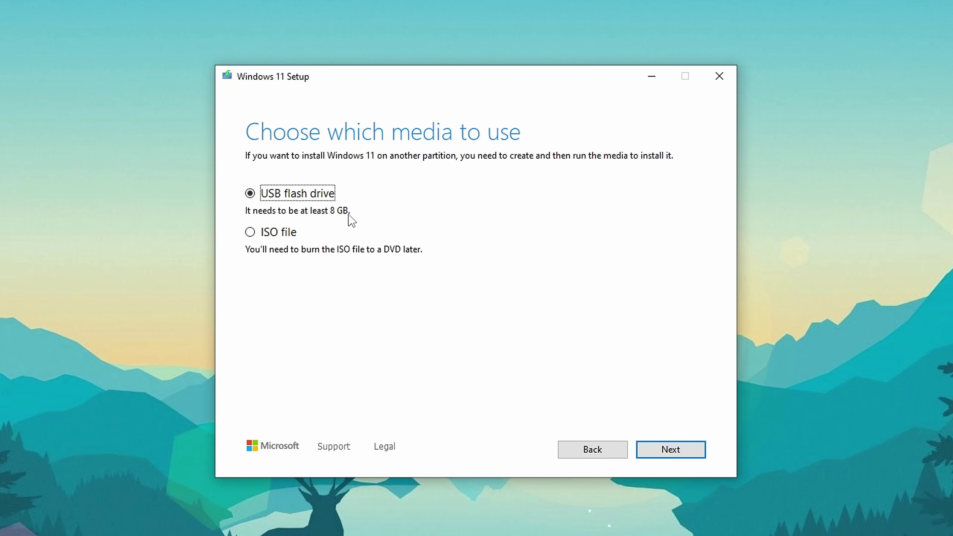
pyautogui.click(658, 455)
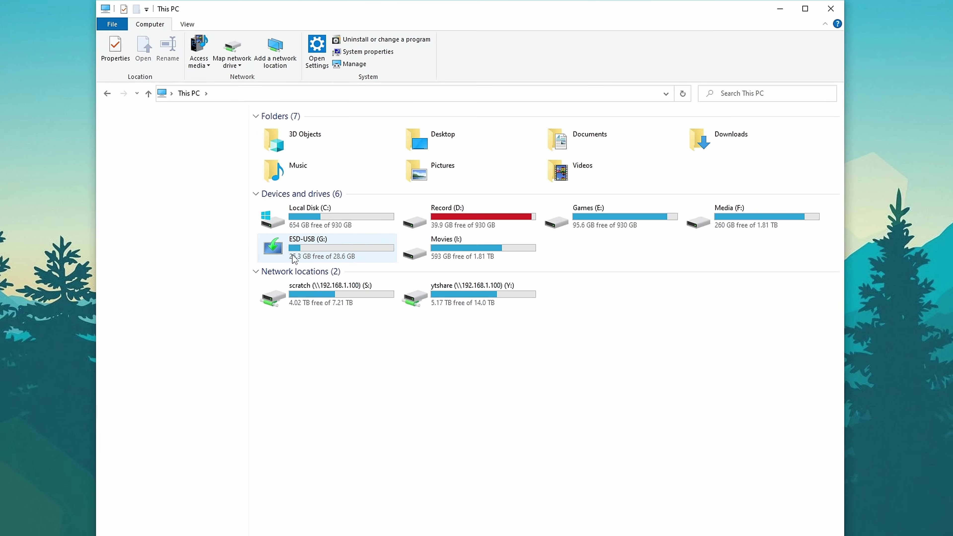
pyautogui.doubleClick(312, 255)
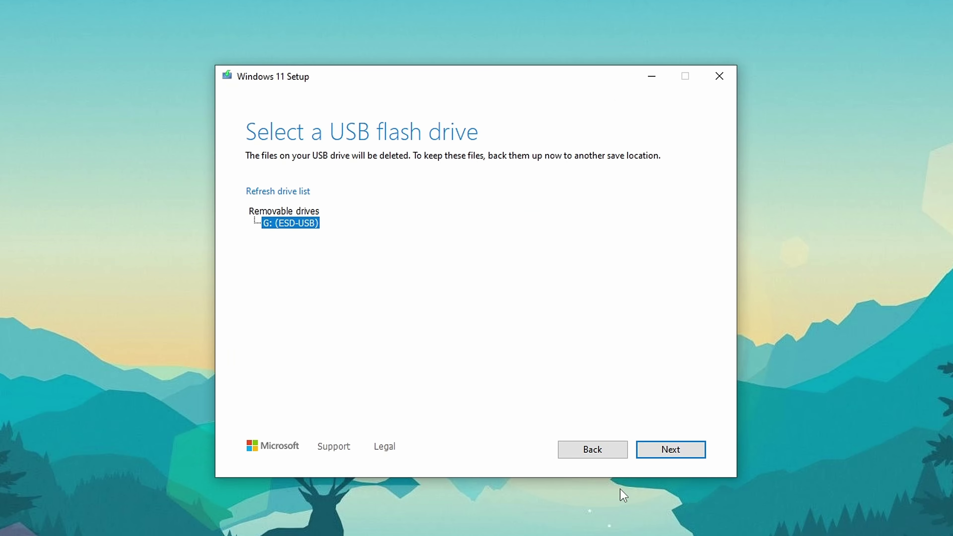
pyautogui.click(678, 458)
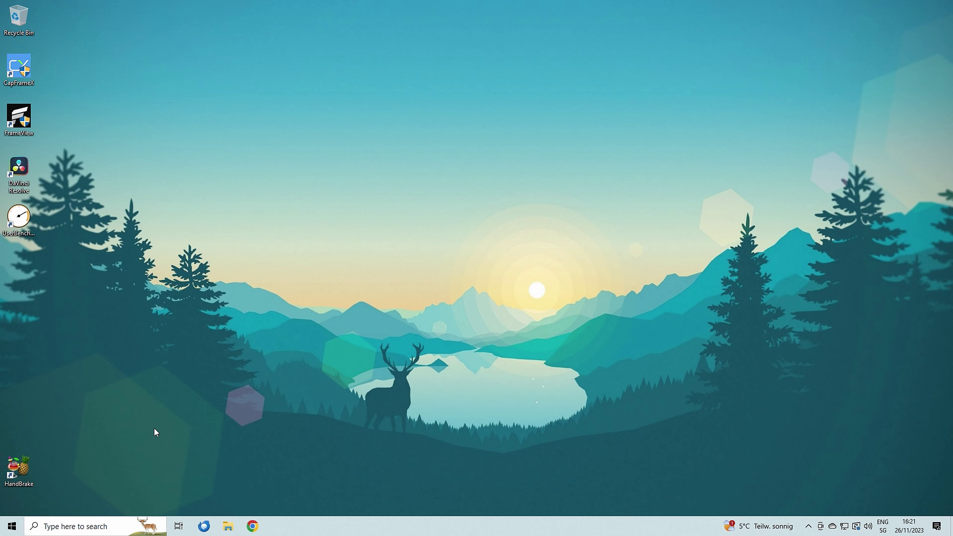
# - Restart the PC, use the F12 boot menu and boot from UEFI: SanDisk, Partition 1
pyautogui.click(11, 526)
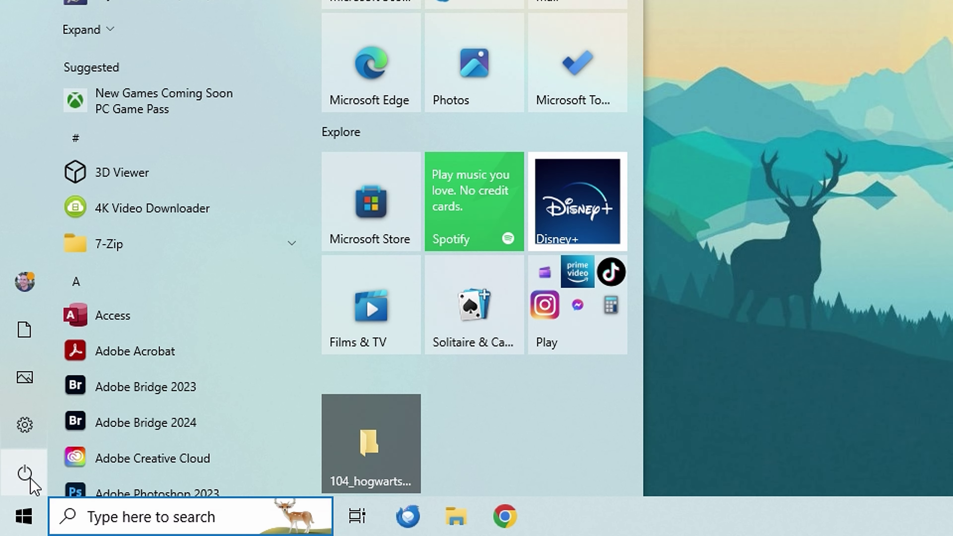
pyautogui.click(30, 480)
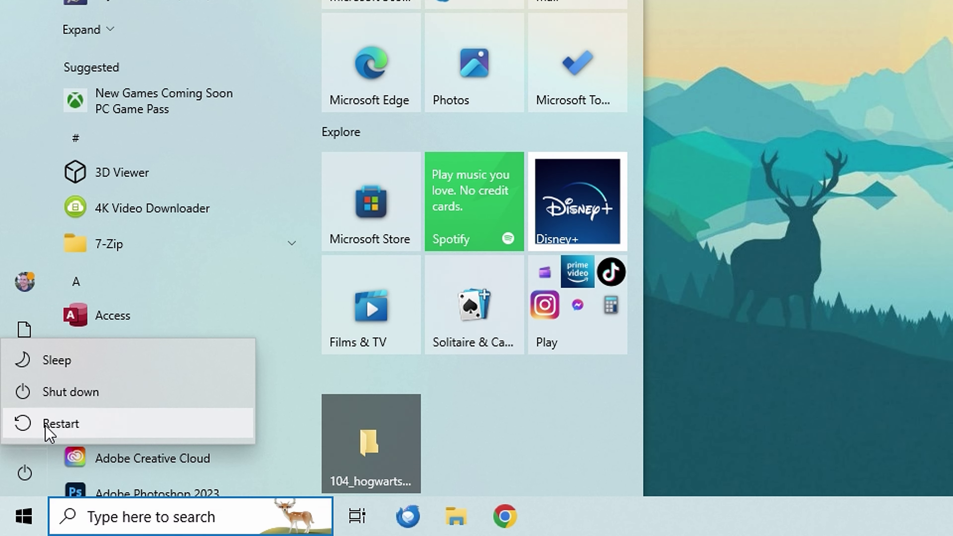
pyautogui.click(70, 425)
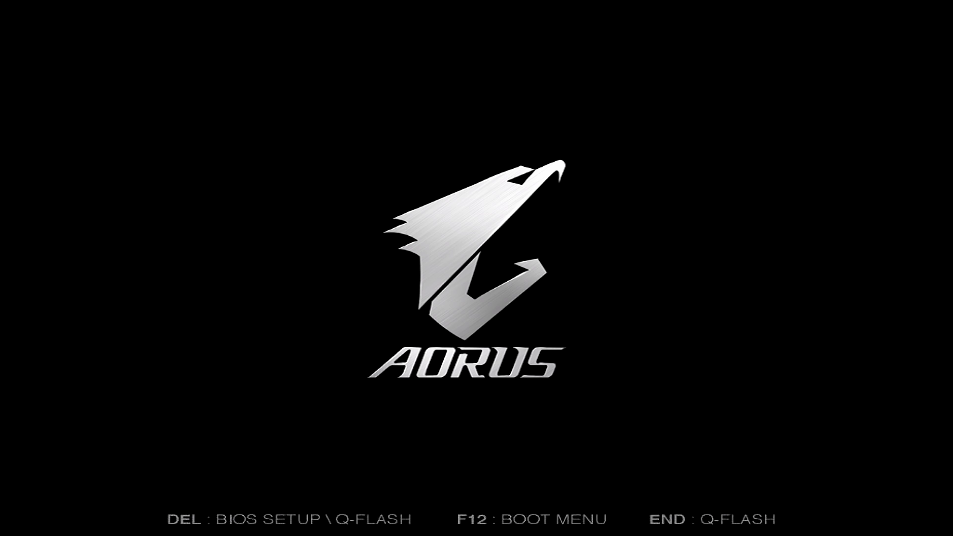
pyautogui.press('F12')
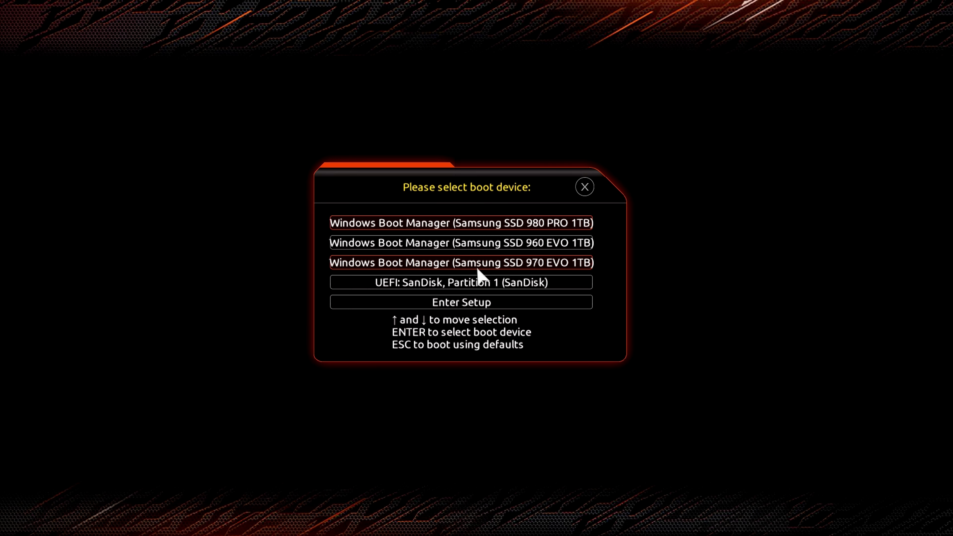
pyautogui.click(486, 282)
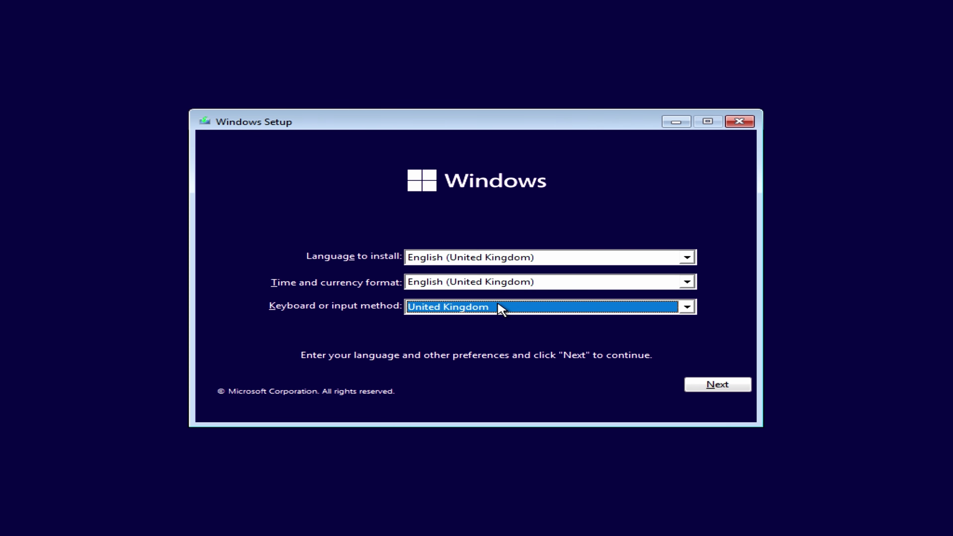
# - Set time and currency format to English (World) and keyboard to Swiss German
pyautogui.click(469, 289)
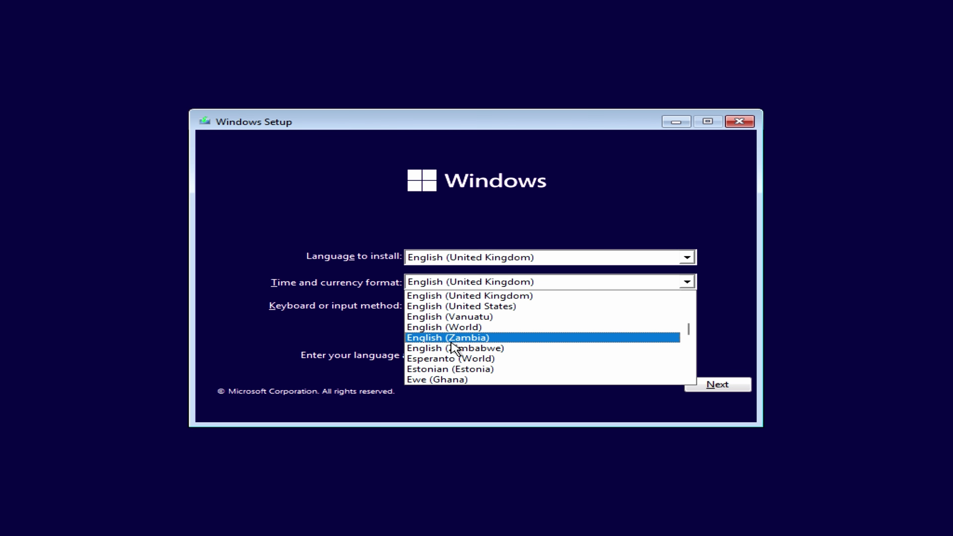
pyautogui.scroll(1, 566, 342)
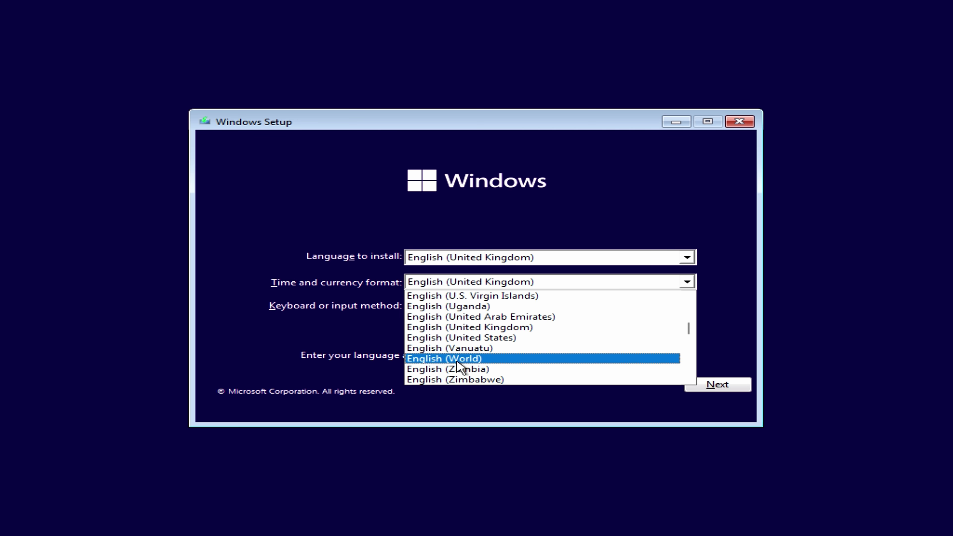
pyautogui.click(468, 361)
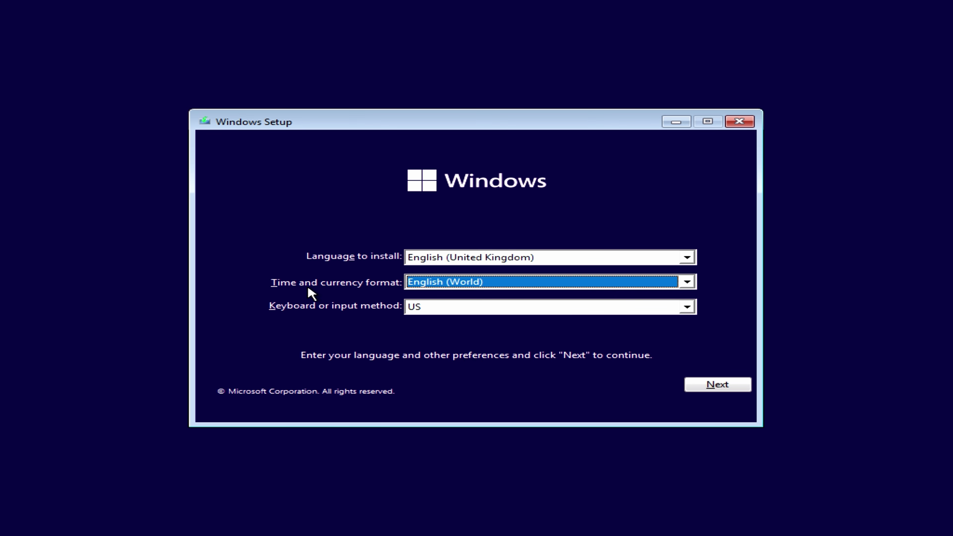
pyautogui.click(443, 307)
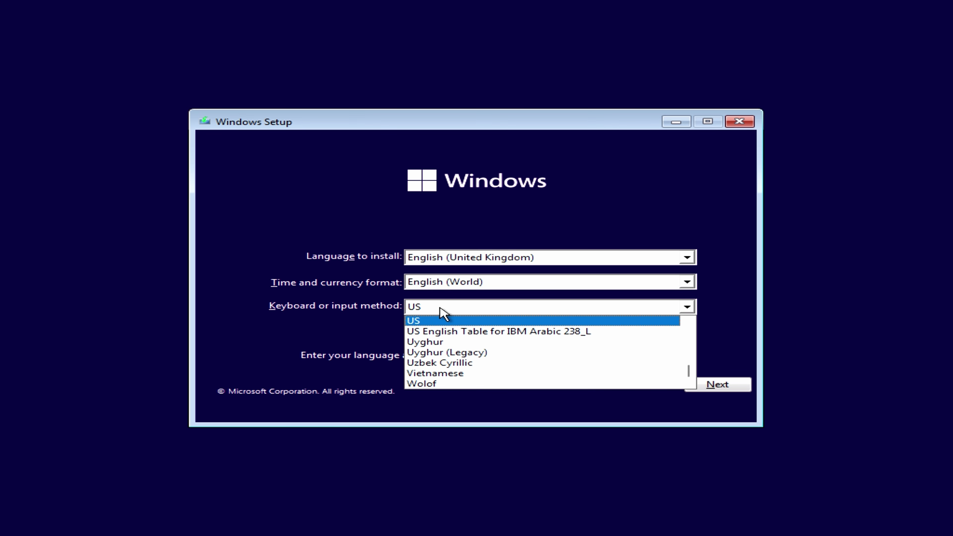
pyautogui.write('swiss g')
pyautogui.press('Return')
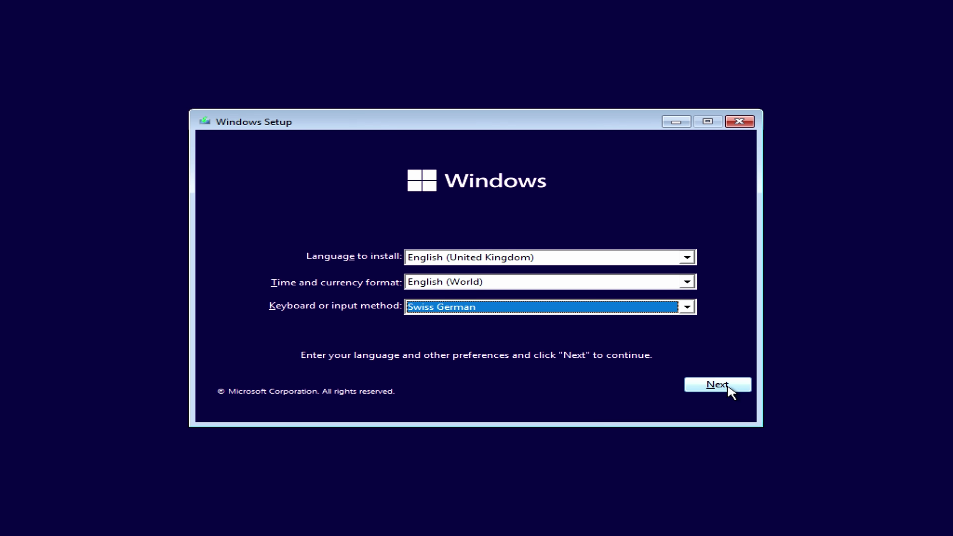
pyautogui.click(730, 391)
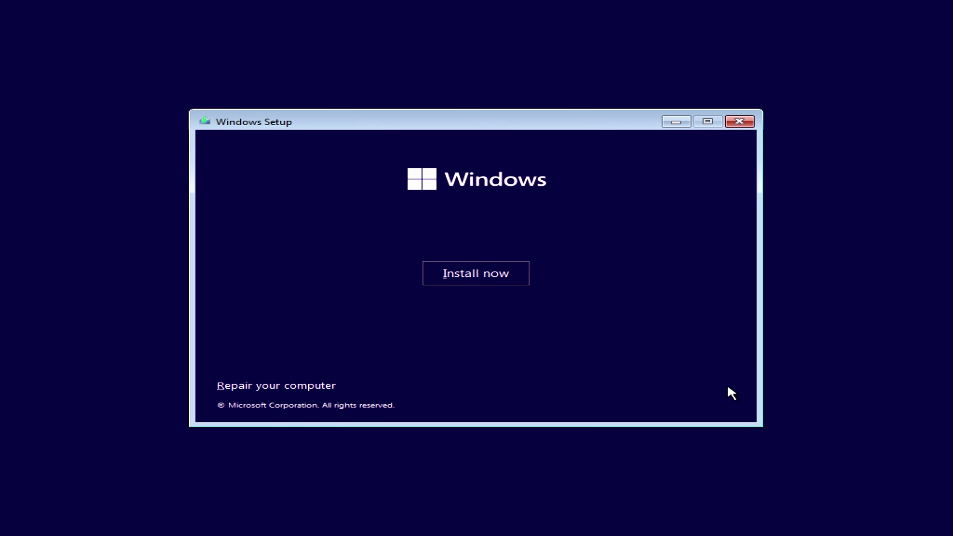
# - Start the install without a product key and accept the Microsoft licence terms
pyautogui.click(476, 281)
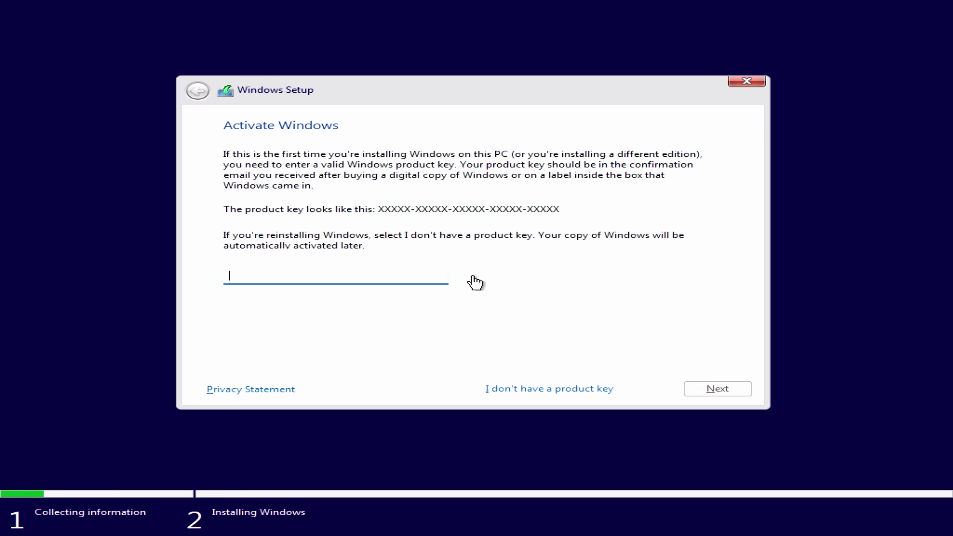
pyautogui.click(549, 388)
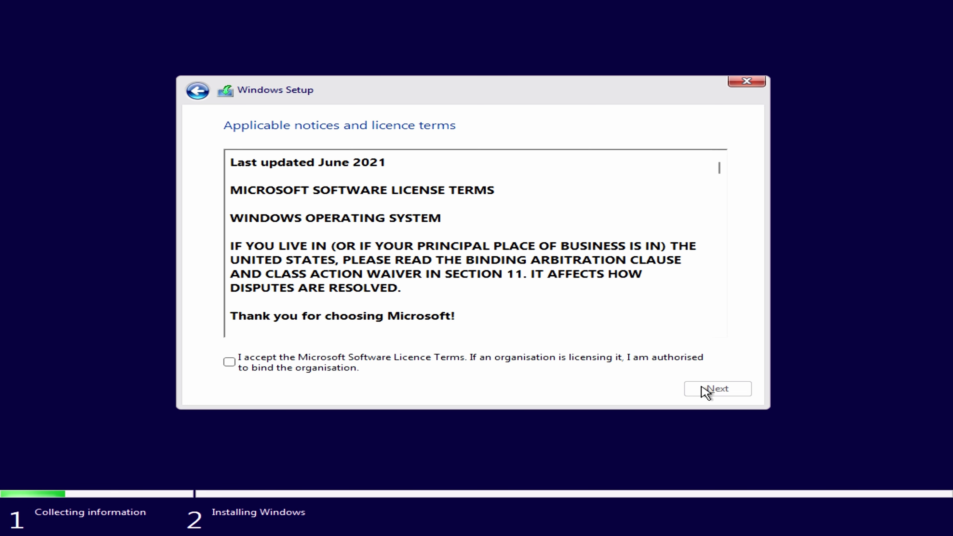
pyautogui.click(232, 364)
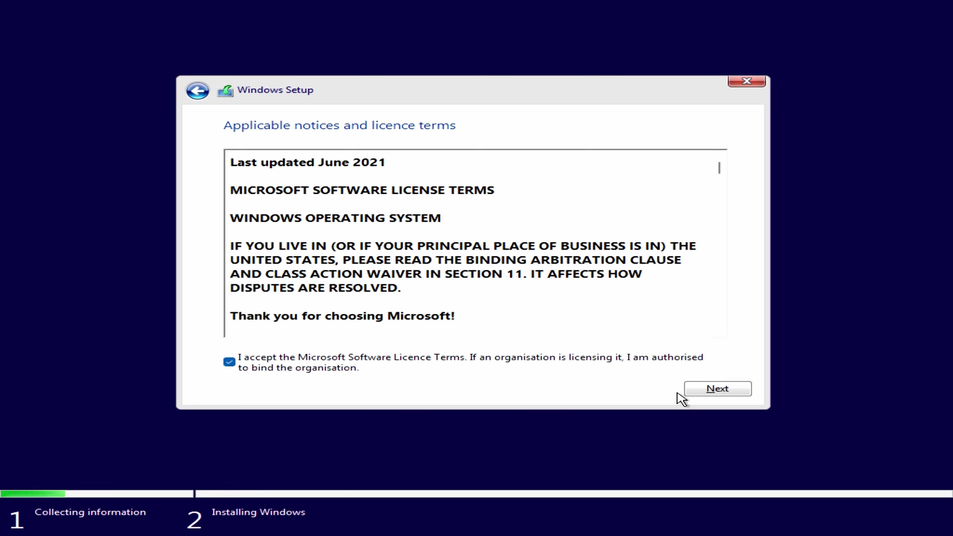
pyautogui.click(707, 391)
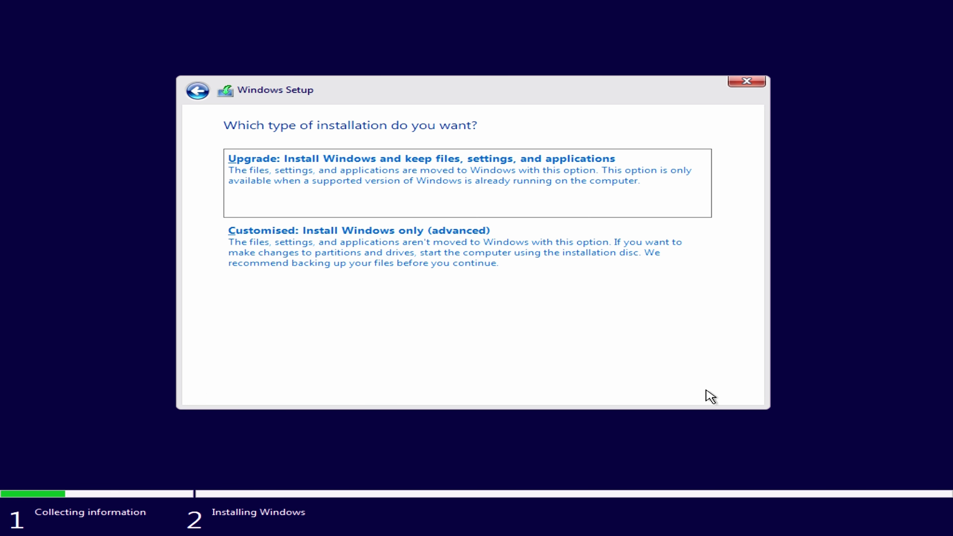
# - Choose the custom Windows-only install and delete Drive 2's recovery Partition 4
pyautogui.click(358, 257)
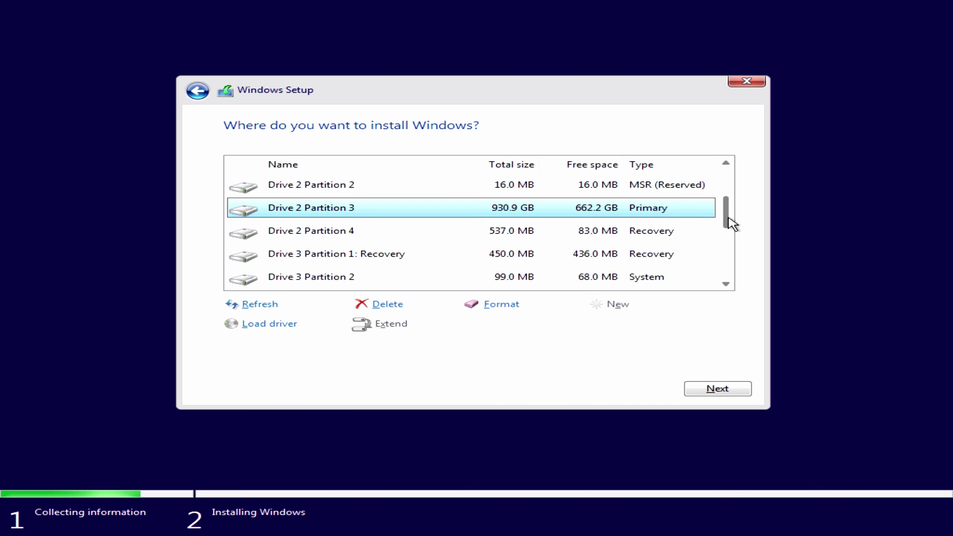
pyautogui.moveTo(730, 220); pyautogui.dragTo(741, 286)
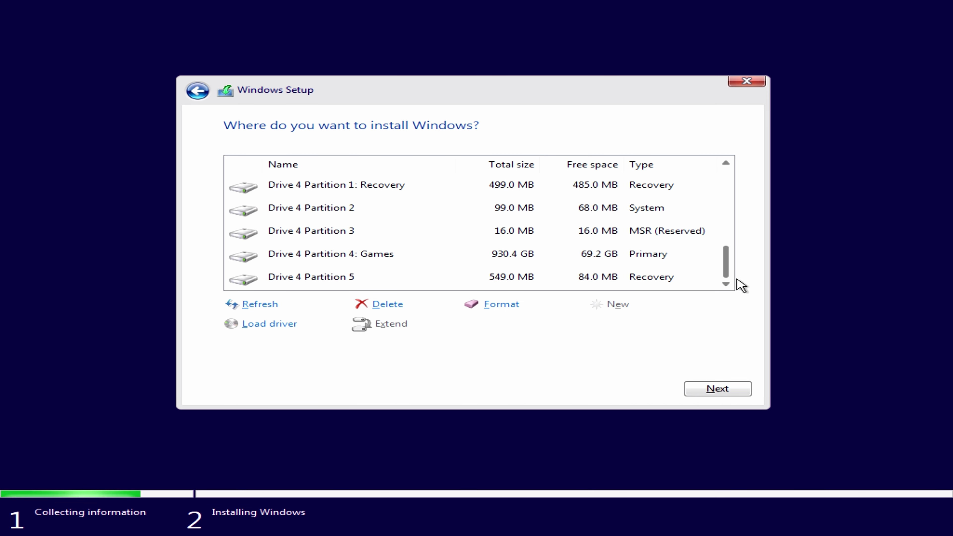
pyautogui.scroll(3, 365, 272)
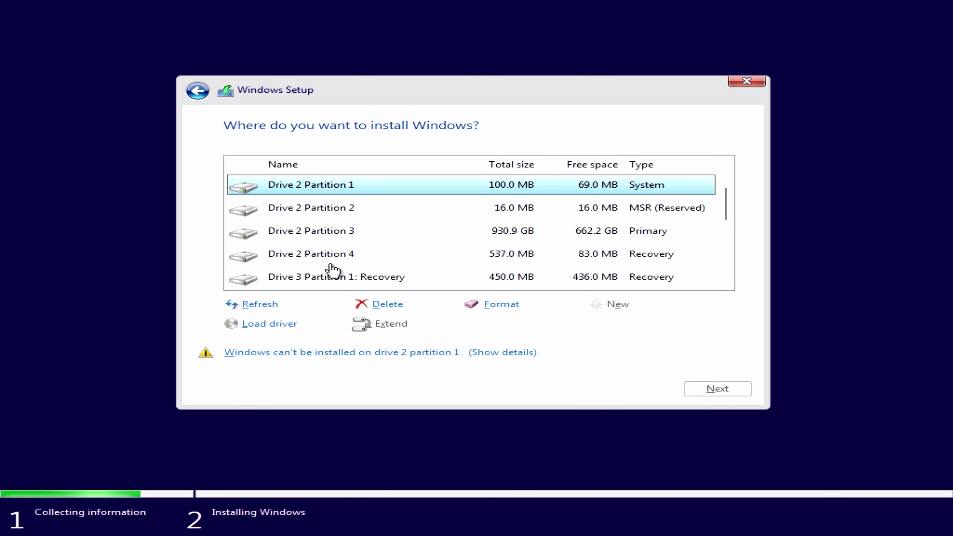
pyautogui.click(334, 261)
pyautogui.click(382, 305)
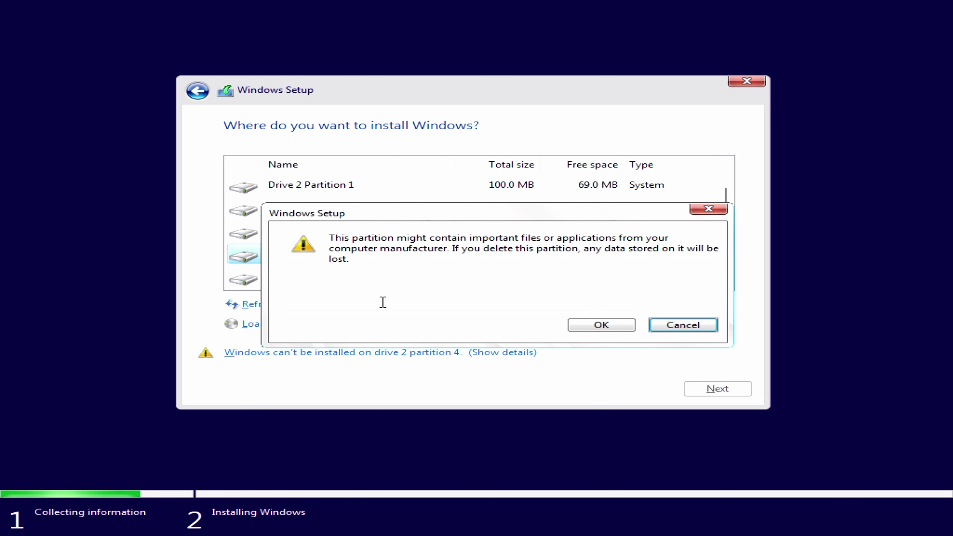
pyautogui.click(602, 325)
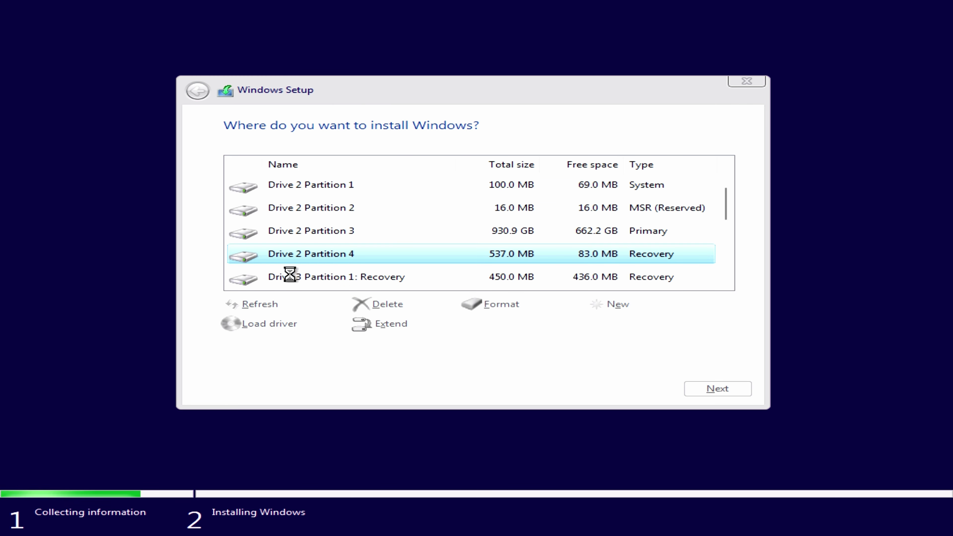
# - Delete Drive 2 Partition 3 (930.9 GB) and reserved Partition 2
pyautogui.scroll(-1, 313, 252)
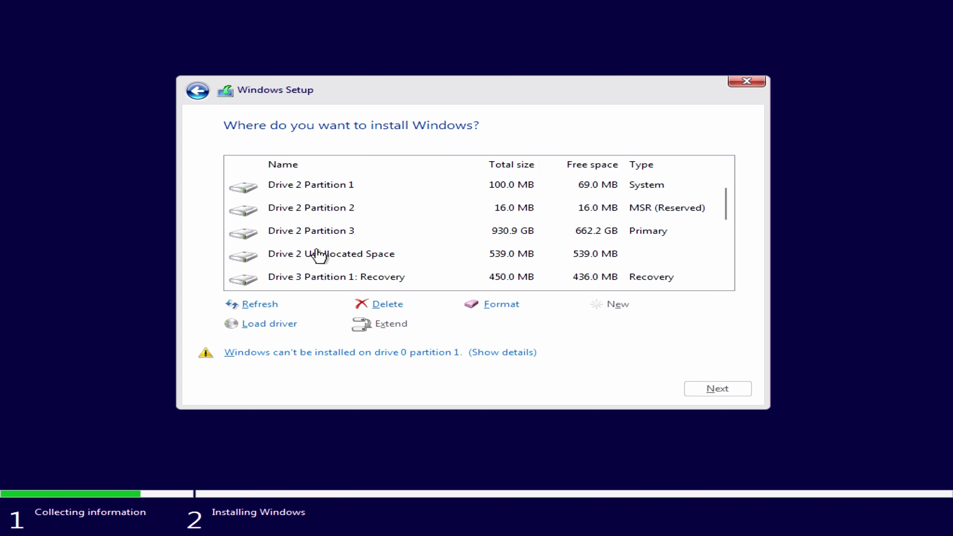
pyautogui.click(328, 238)
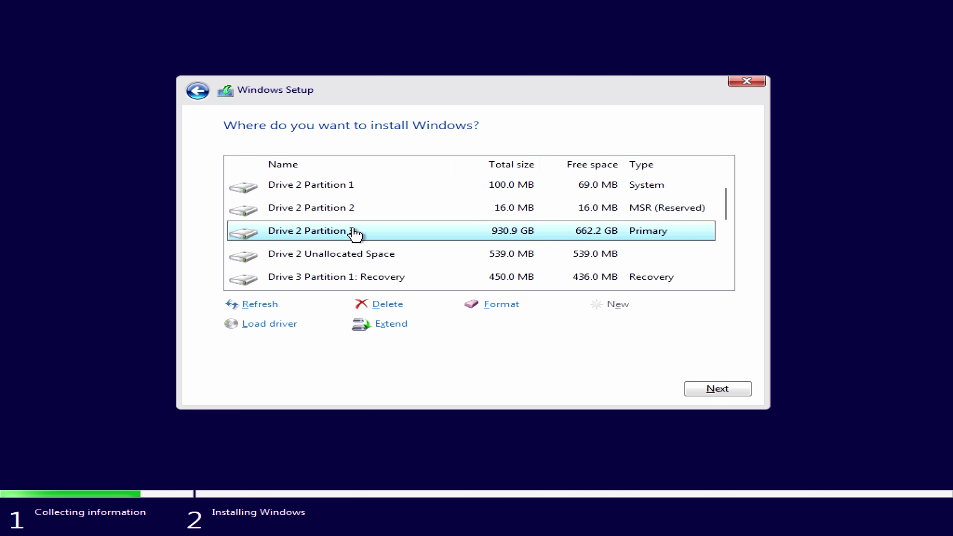
pyautogui.click(386, 304)
pyautogui.click(600, 325)
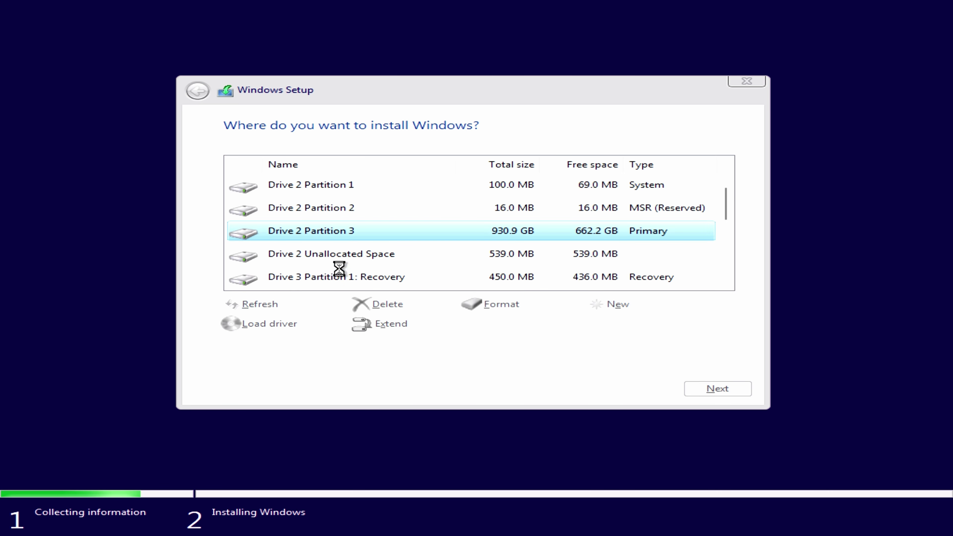
pyautogui.scroll(-1, 330, 259)
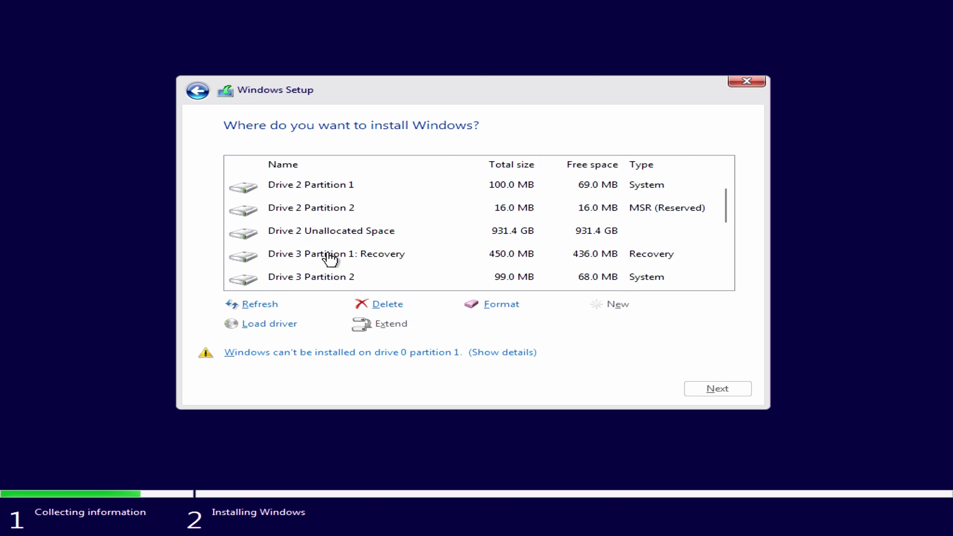
pyautogui.click(338, 213)
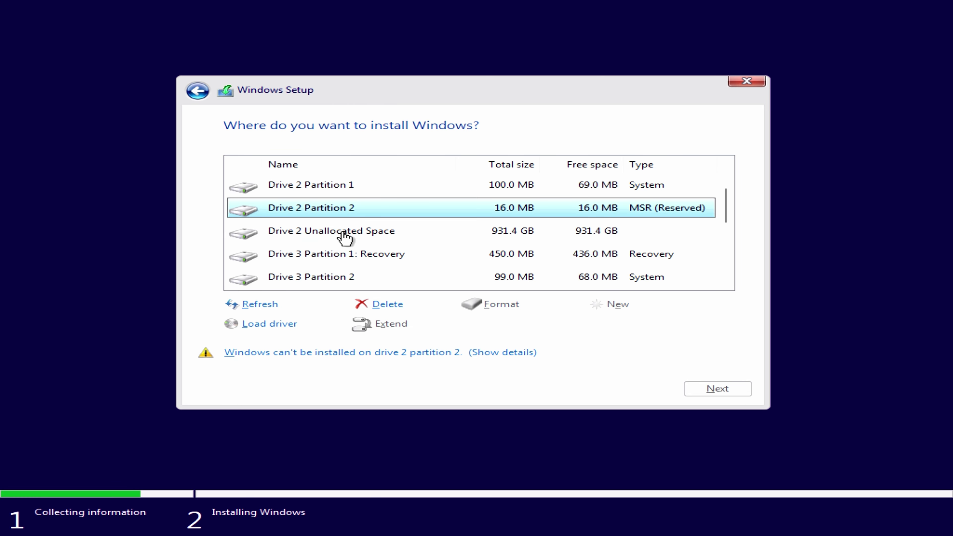
pyautogui.click(376, 305)
pyautogui.click(597, 324)
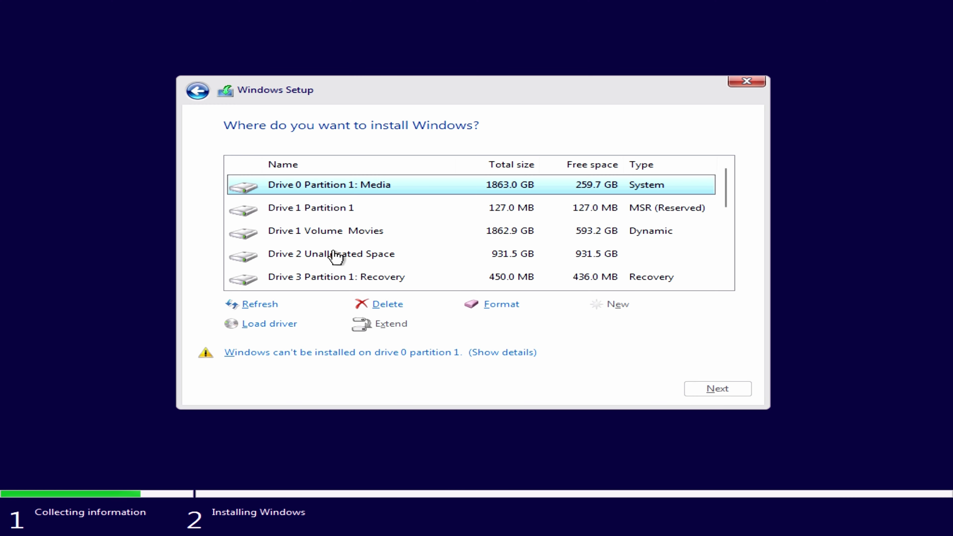
# - Install Windows onto Drive 2's unallocated space and review the resulting partition list
pyautogui.click(338, 259)
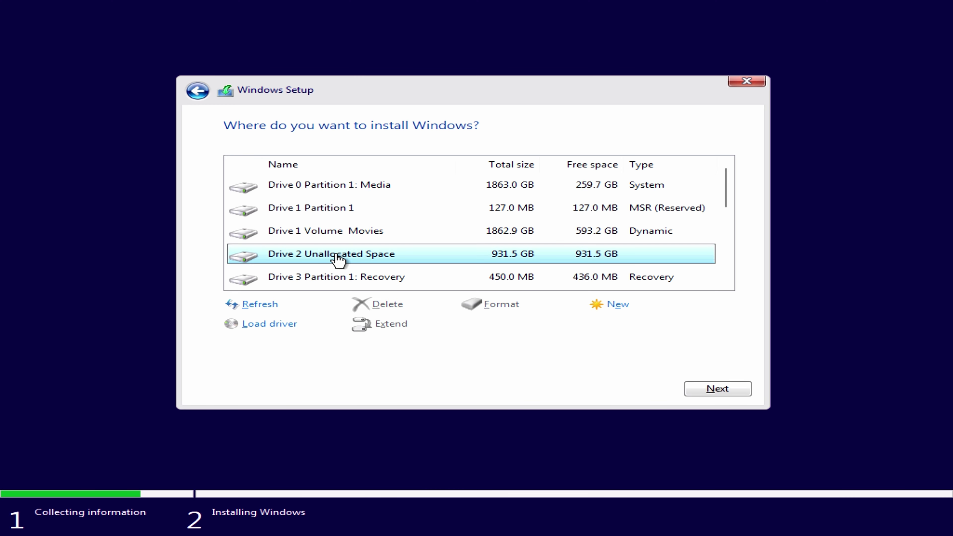
pyautogui.click(716, 389)
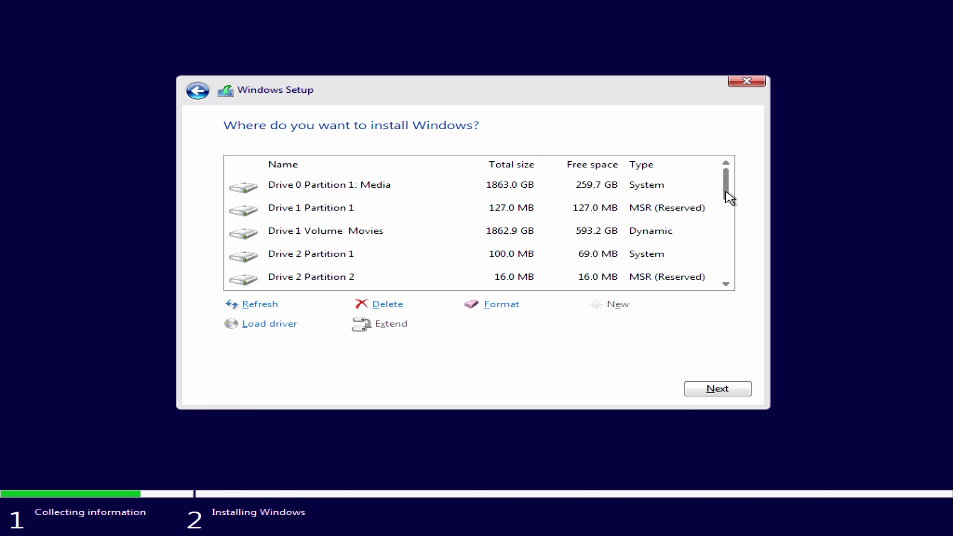
pyautogui.moveTo(730, 198); pyautogui.dragTo(738, 281)
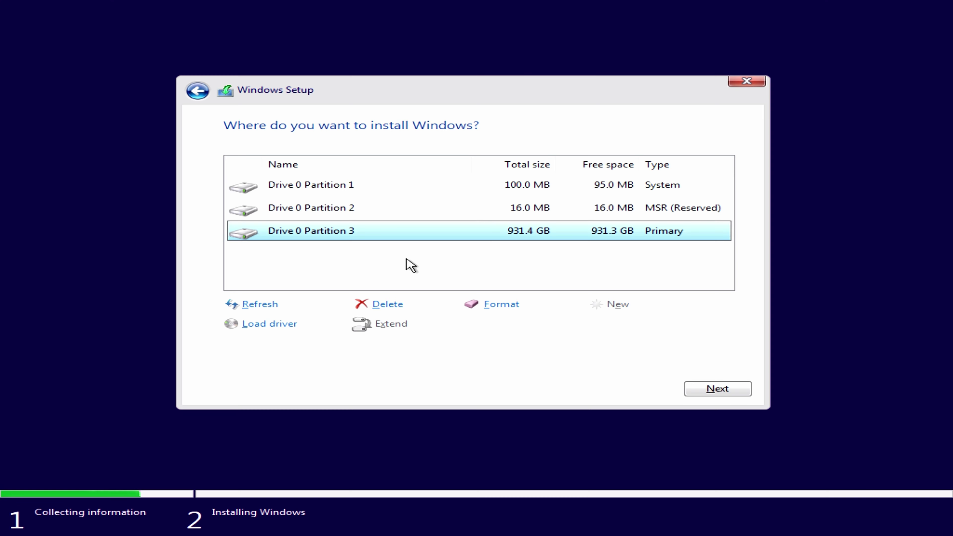
# - Delete all three Drive 0 partitions and install Windows onto the unallocated space
pyautogui.click(343, 191)
pyautogui.click(388, 304)
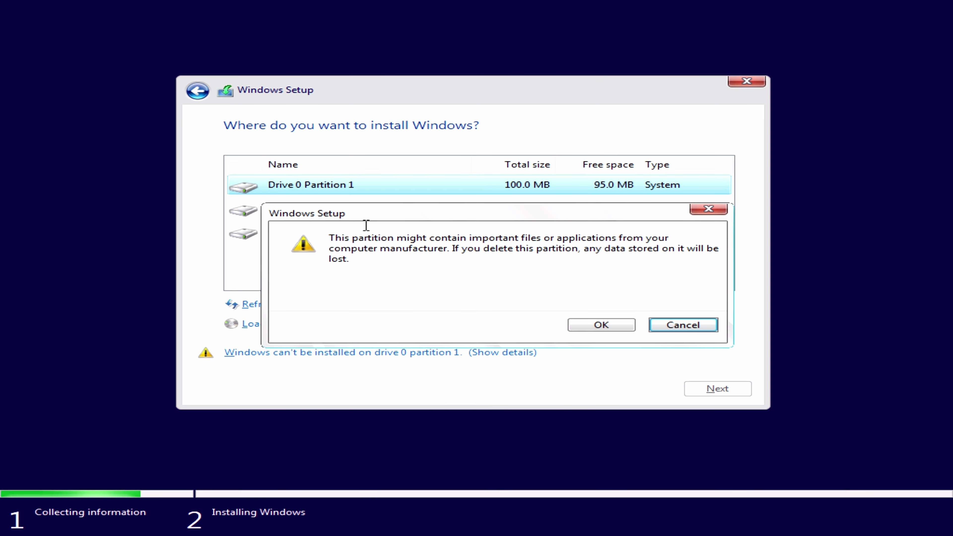
pyautogui.press('Return')
pyautogui.click(343, 207)
pyautogui.click(388, 304)
pyautogui.click(605, 325)
pyautogui.click(387, 304)
pyautogui.press('Return')
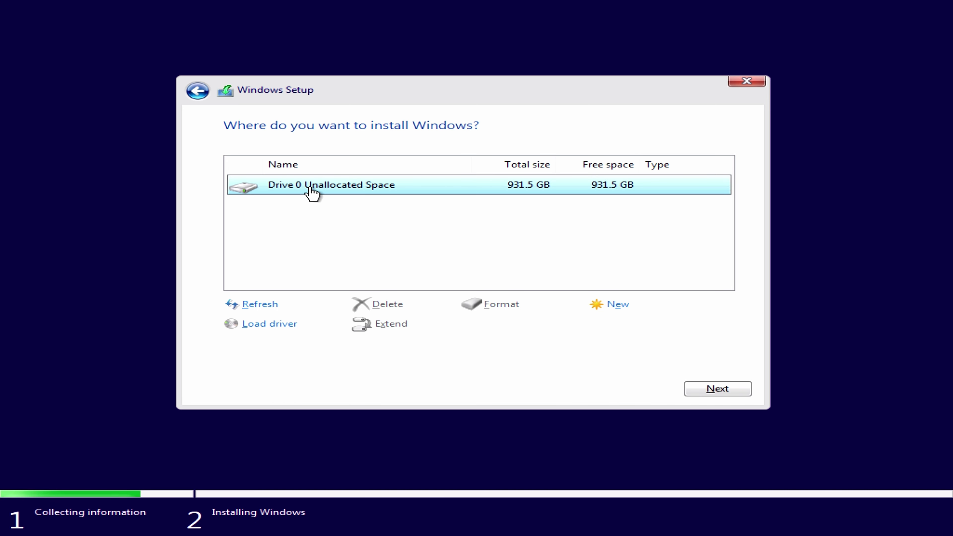
pyautogui.press('Return')
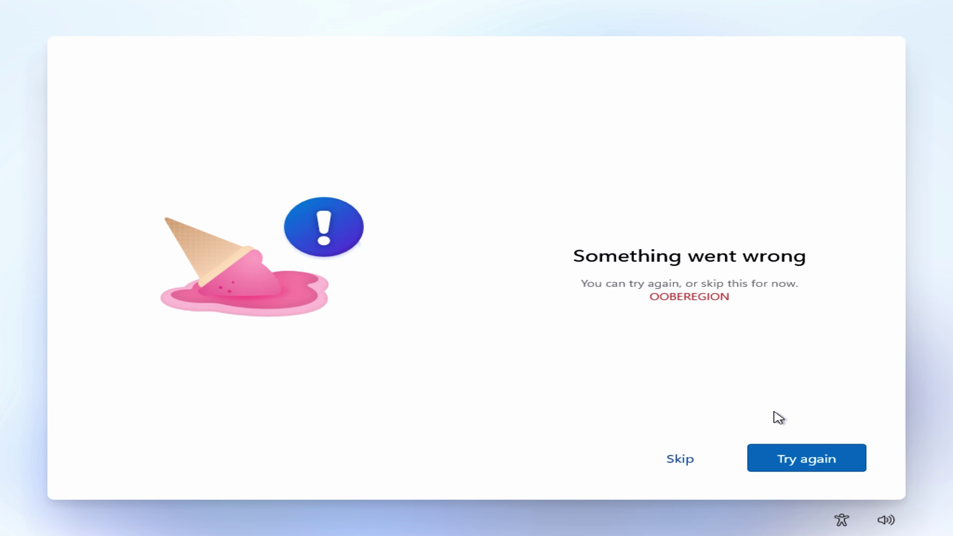
# - Skip the OOBEREGION error, choose the Swiss German keyboard and name the device TechGuides
pyautogui.click(679, 460)
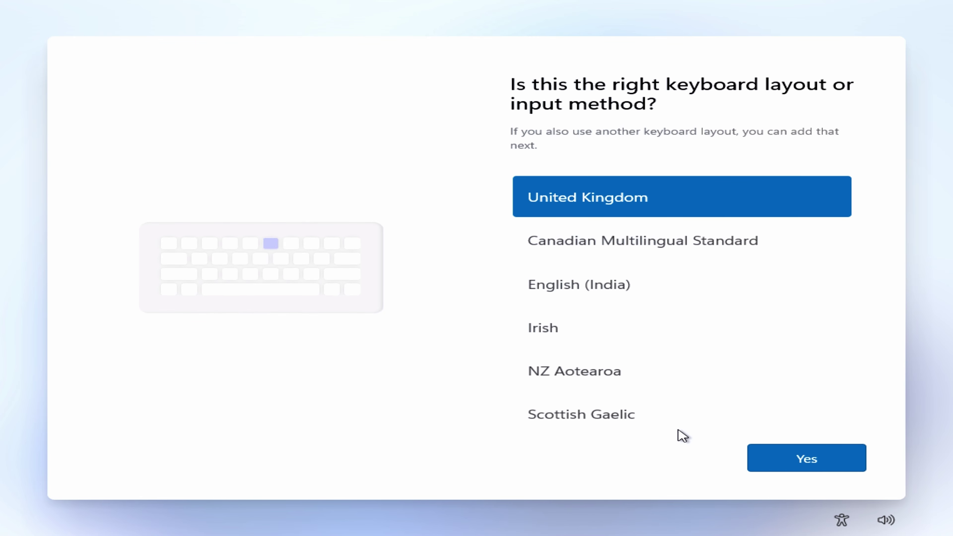
pyautogui.scroll(-1, 616, 329)
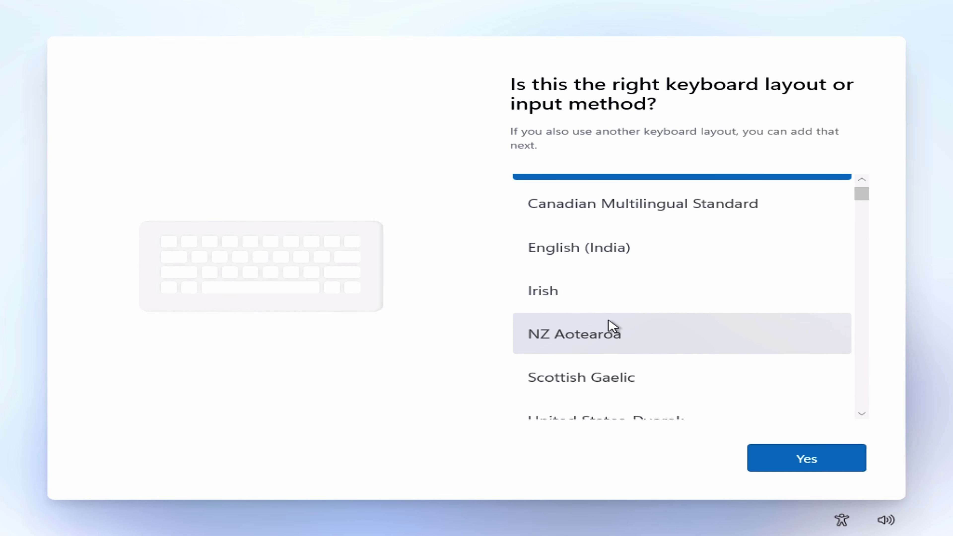
pyautogui.scroll(-15, 612, 326)
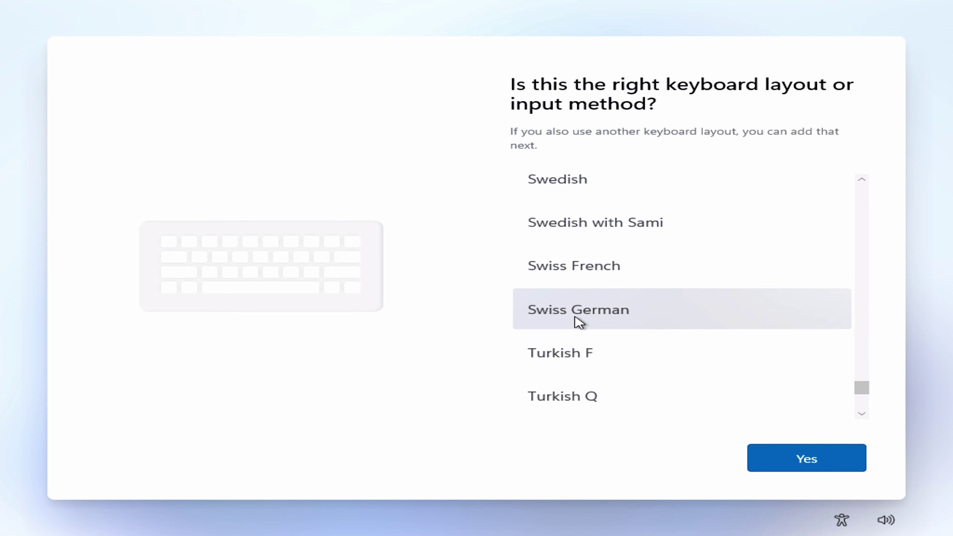
pyautogui.click(580, 322)
pyautogui.click(807, 459)
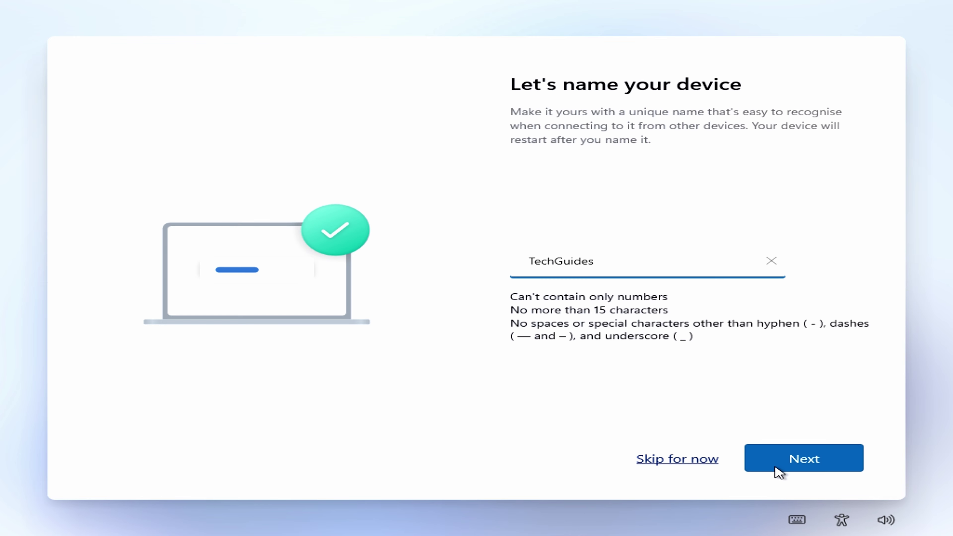
pyautogui.click(803, 465)
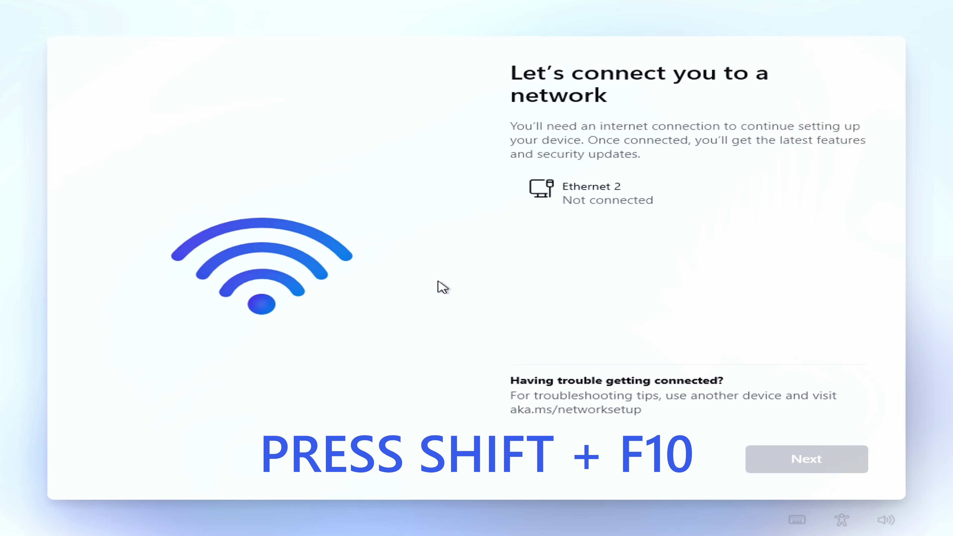
# - Run OOBE\BYPASSNRO in a Shift+F10 command prompt to restart setup without the network requirement
pyautogui.hotkey('shift', 'F10')
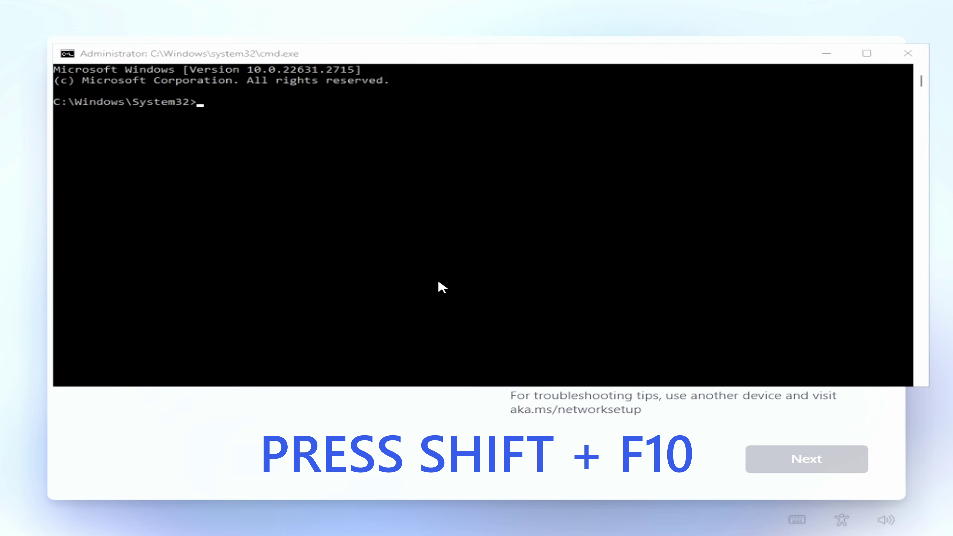
pyautogui.click(301, 97)
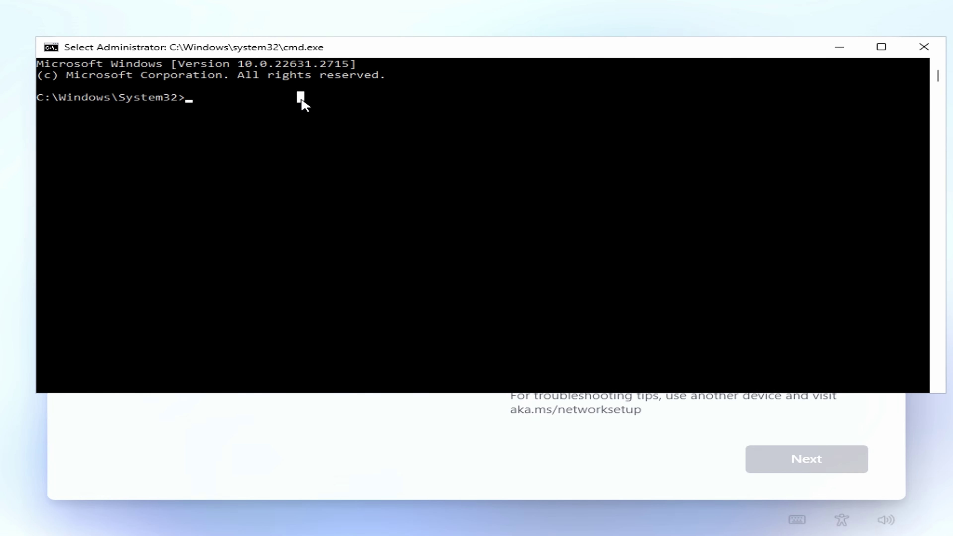
pyautogui.write('OOBE\\')
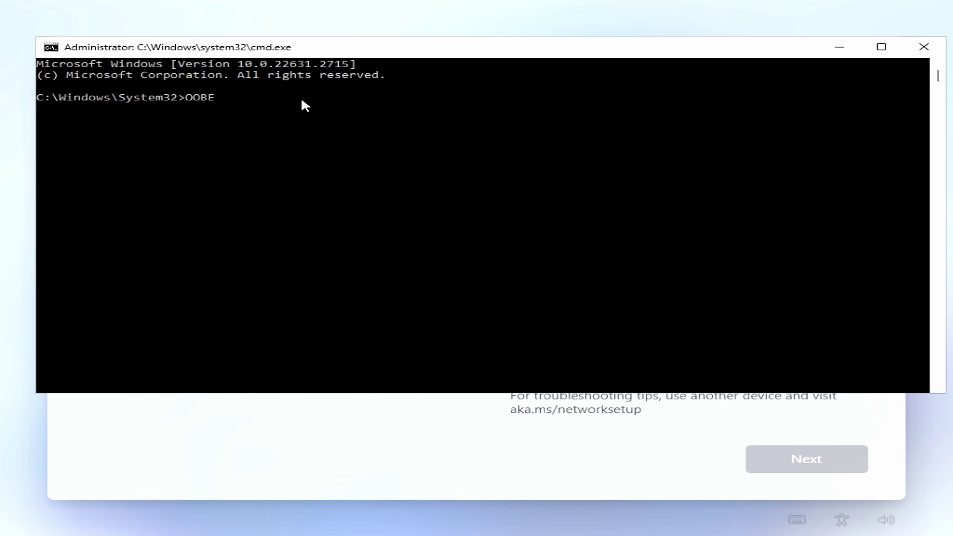
pyautogui.write('BYPASSNRO')
pyautogui.press('Return')
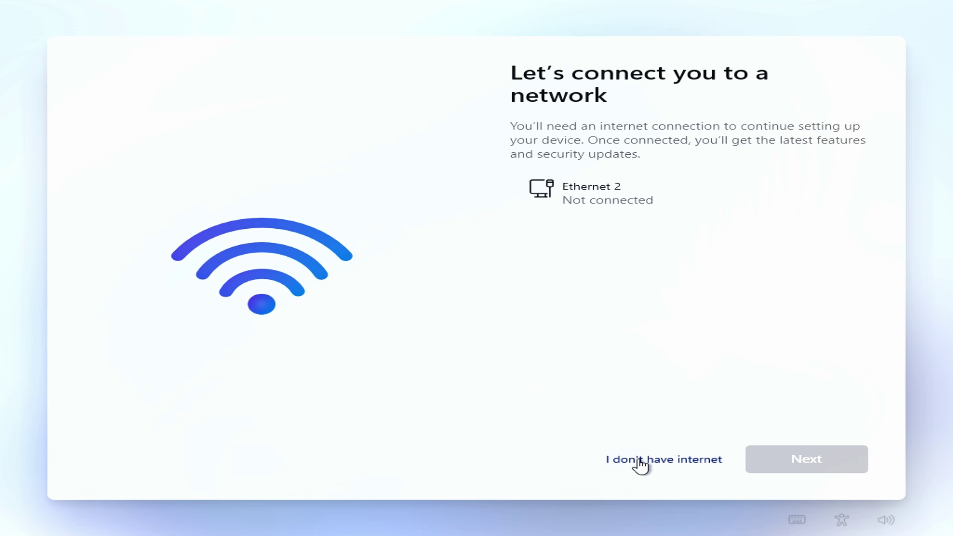
# - Continue with limited setup and create the local account 'Benchmark' with a password
pyautogui.click(680, 460)
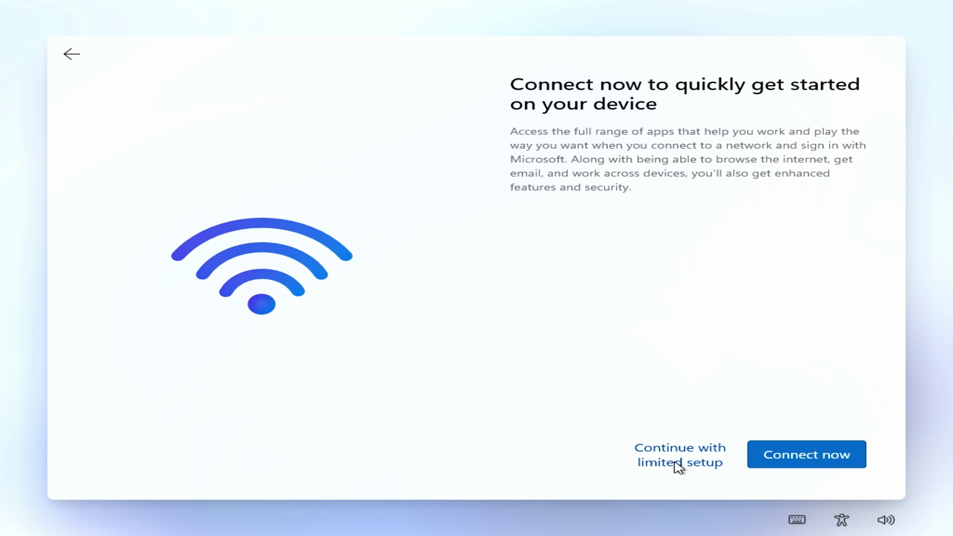
pyautogui.click(655, 462)
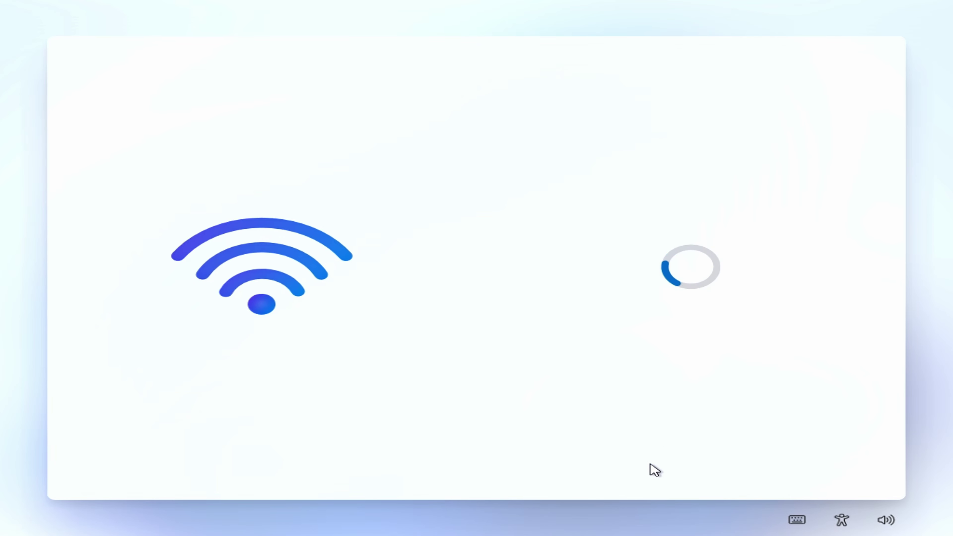
pyautogui.write('Benchmark')
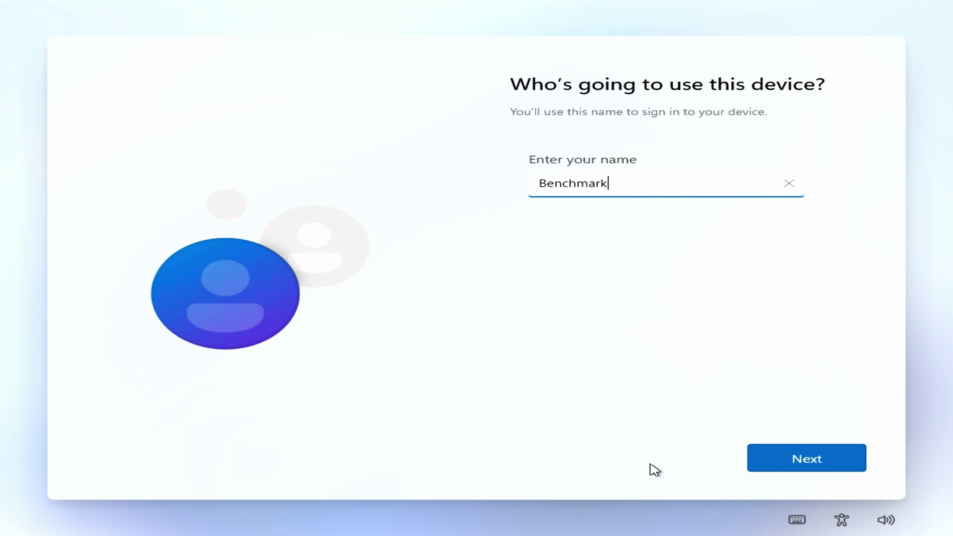
pyautogui.click(820, 460)
pyautogui.write('**********')
pyautogui.click(821, 461)
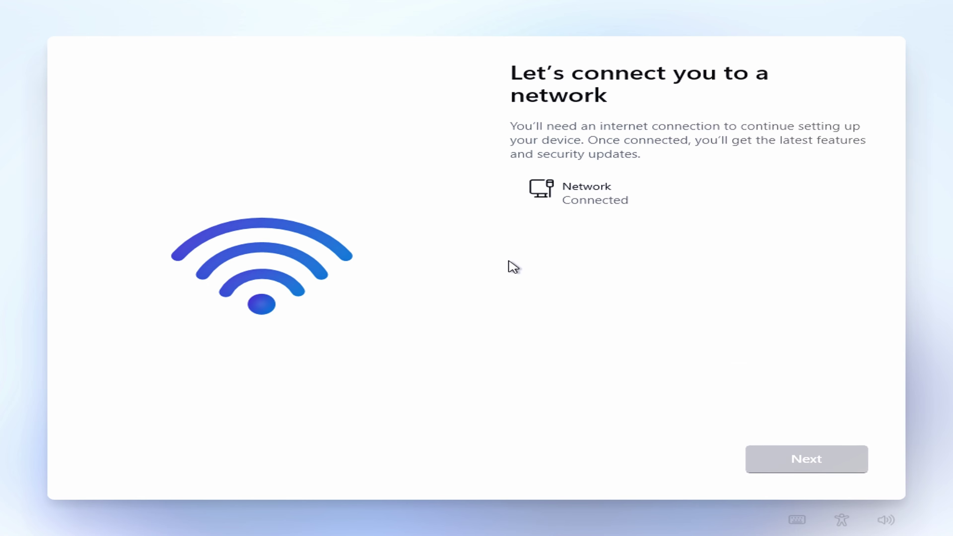
# - Continue past the connected network page, review the Microsoft experience page, and sign in with a Microsoft account
pyautogui.click(782, 465)
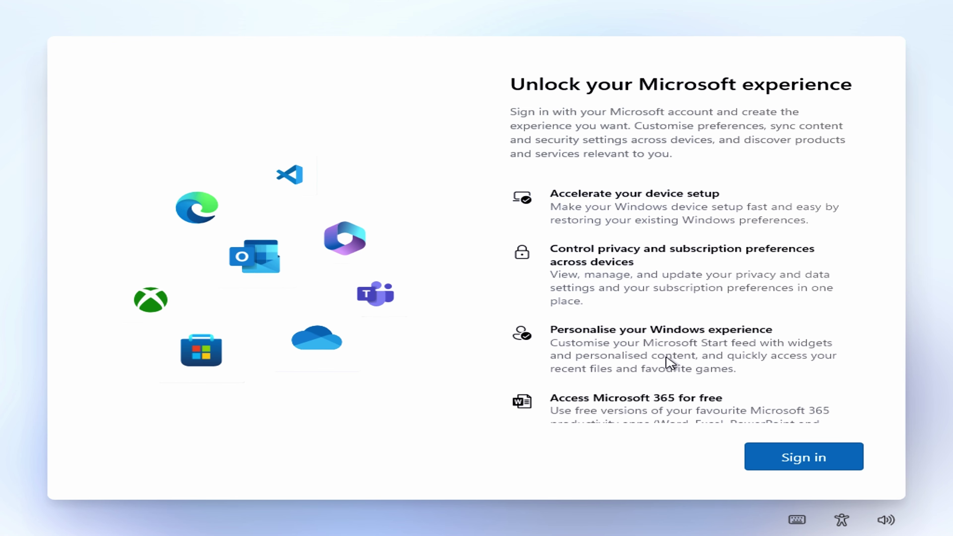
pyautogui.scroll(-2, 668, 362)
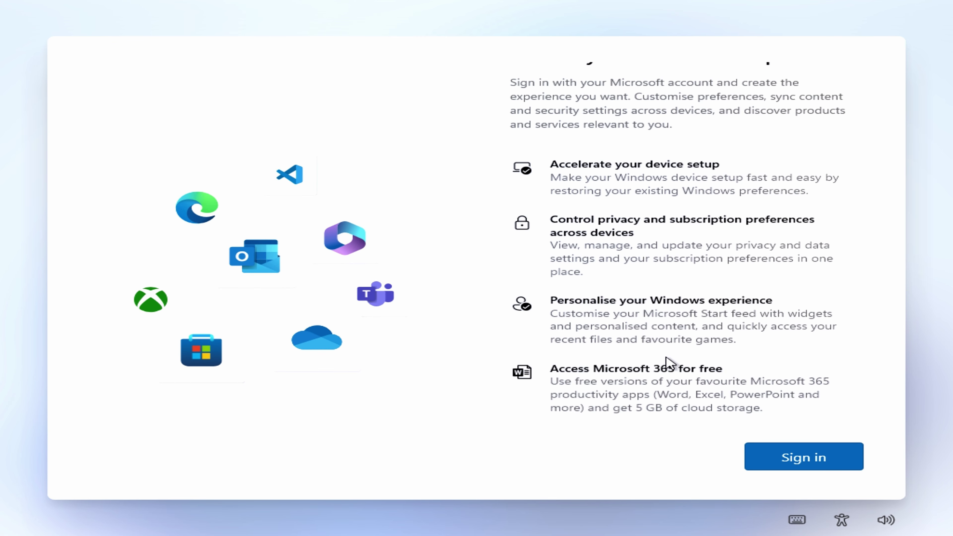
pyautogui.scroll(2, 670, 364)
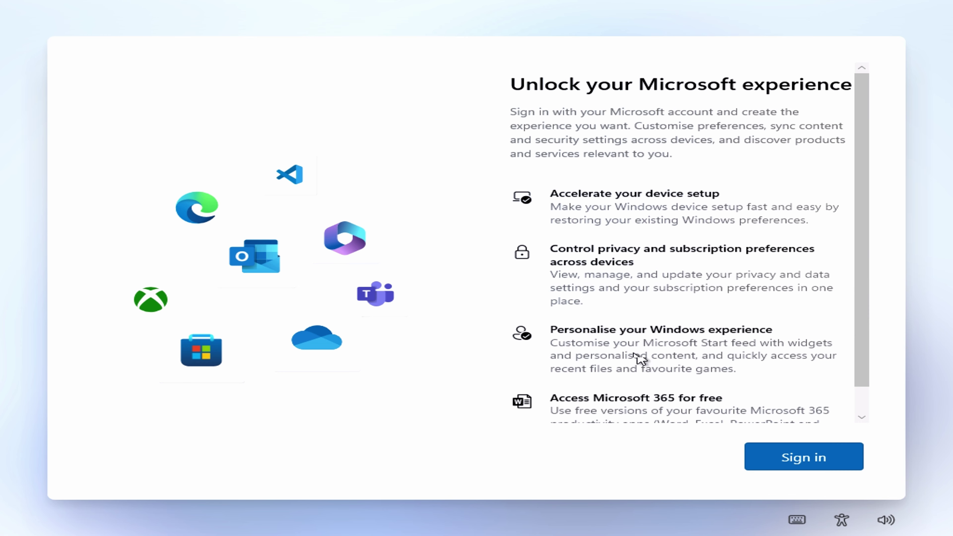
pyautogui.scroll(-2, 638, 362)
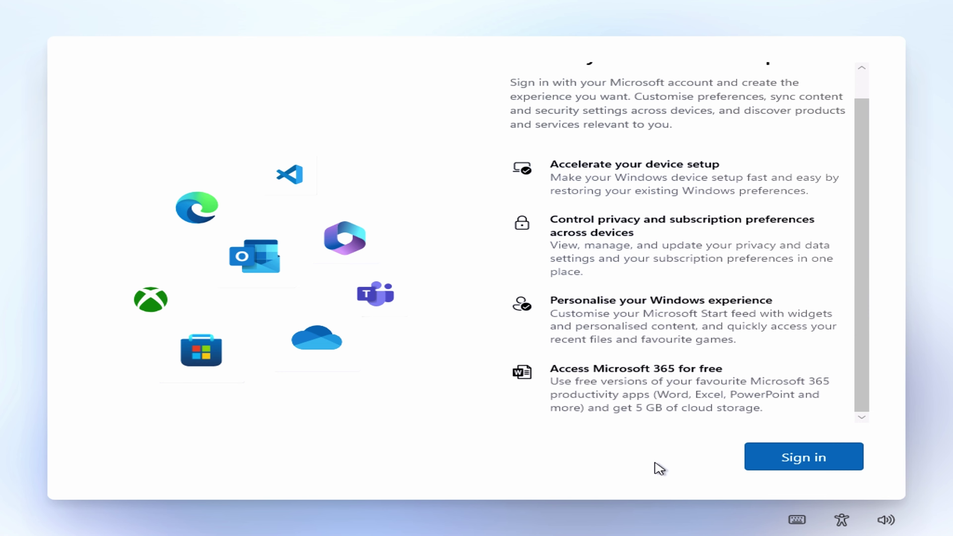
pyautogui.click(814, 467)
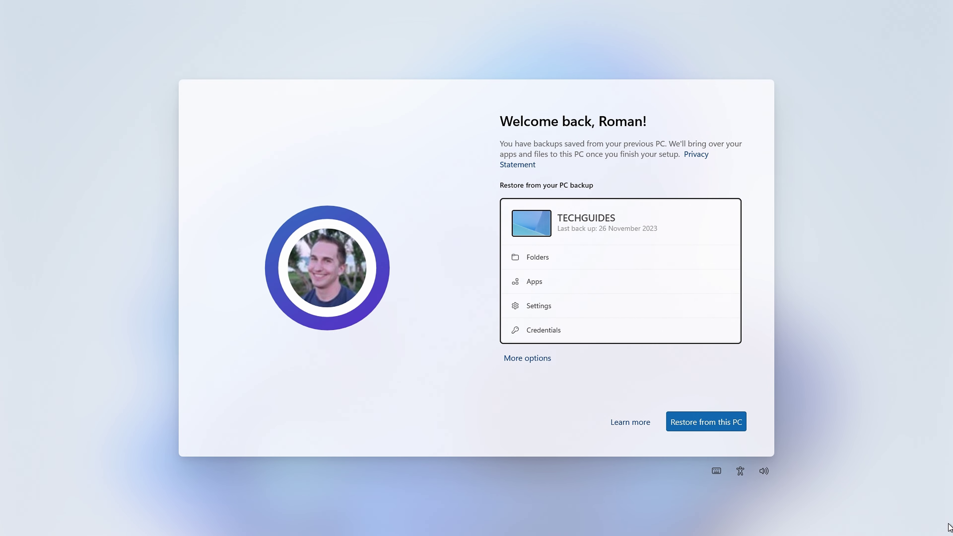
# - Restore from the TECHGUIDES PC backup, then enter and confirm a new sign-in PIN
pyautogui.press('Tab')
pyautogui.press('Tab')
pyautogui.press('Tab')
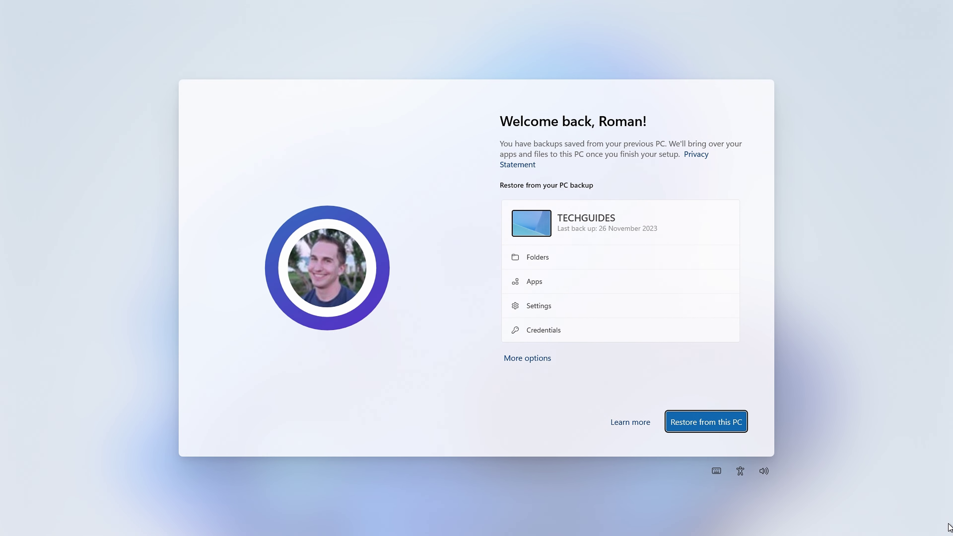
pyautogui.press('Return')
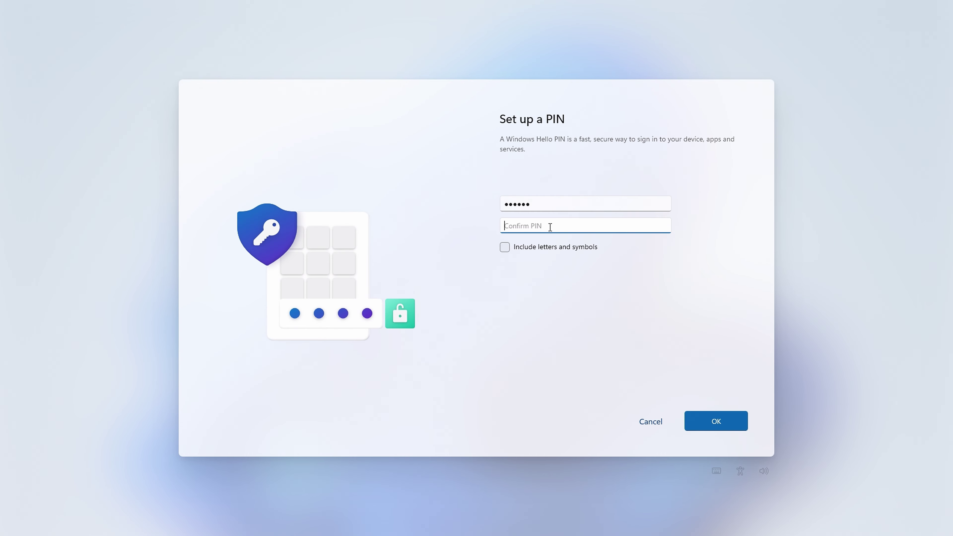
pyautogui.write('1')
pyautogui.click(715, 423)
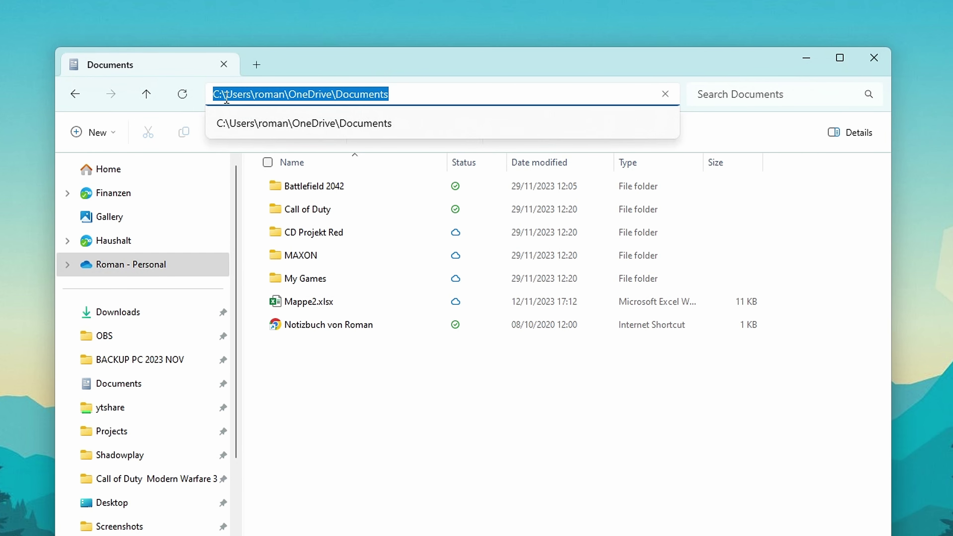
# - Highlight OneDrive in the Documents path, then open the account settings page from Start
pyautogui.doubleClick(313, 94)
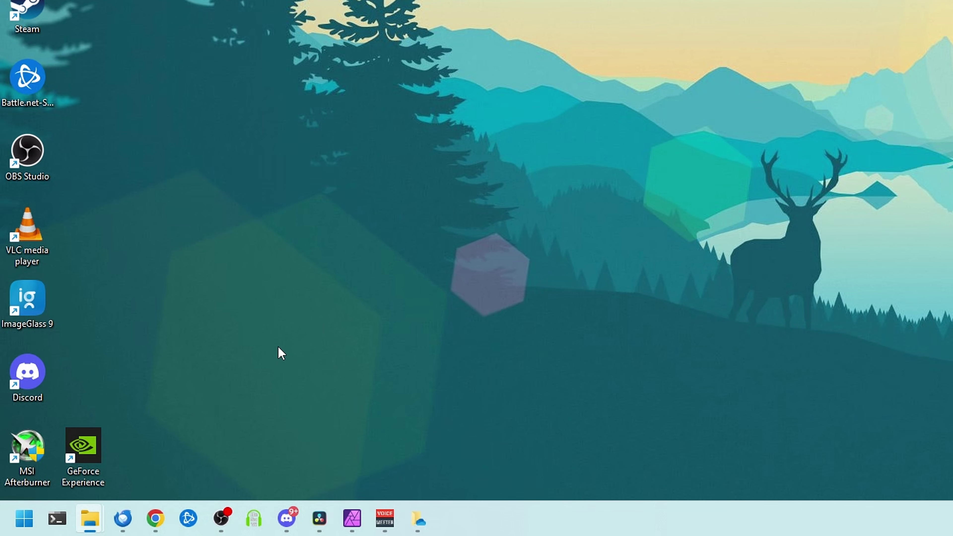
pyautogui.click(24, 519)
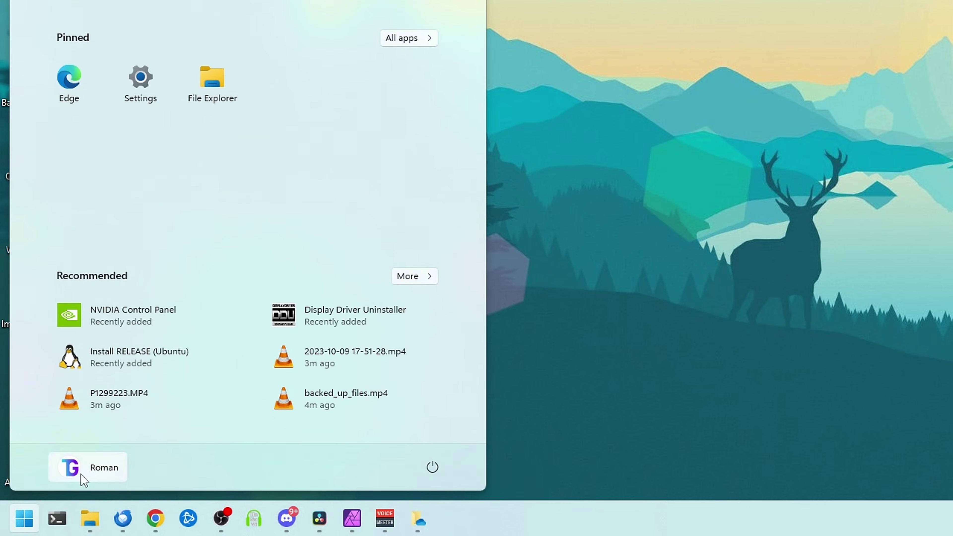
pyautogui.click(92, 474)
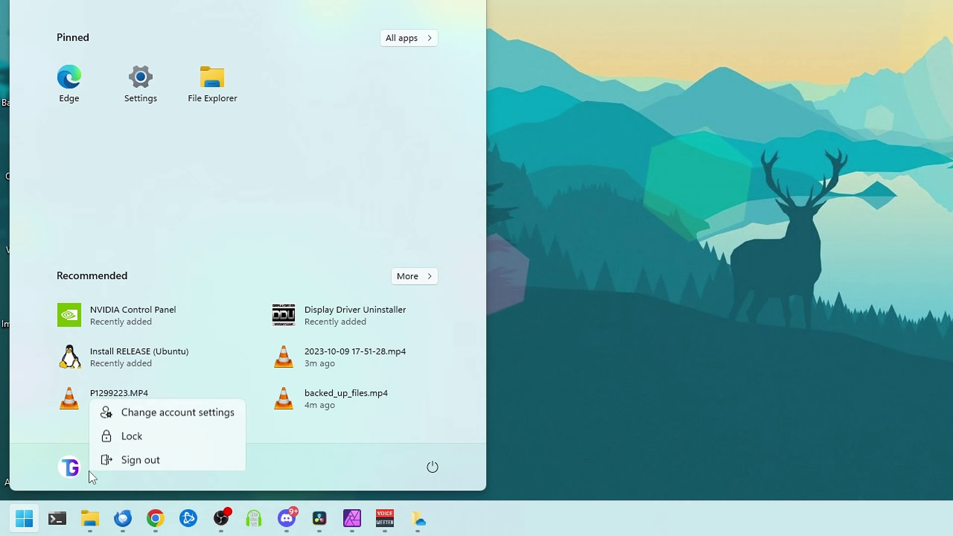
pyautogui.click(172, 411)
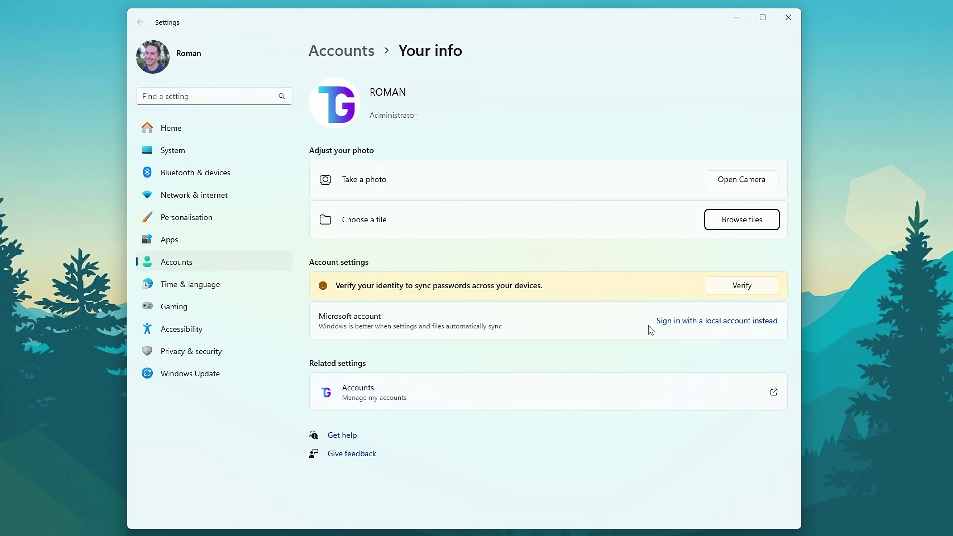
# - Switch to a local account, fill in the local account details, and re-check the OneDrive path
pyautogui.click(702, 324)
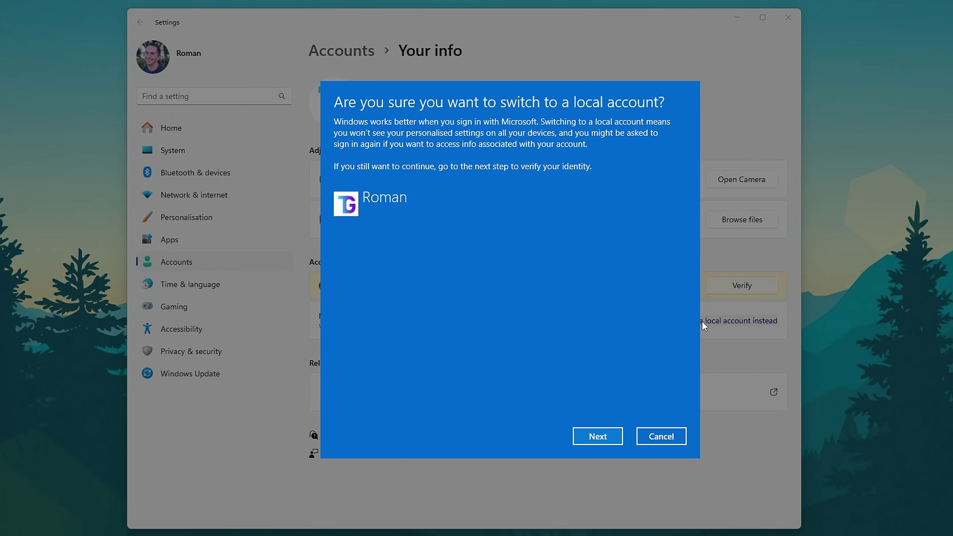
pyautogui.click(598, 436)
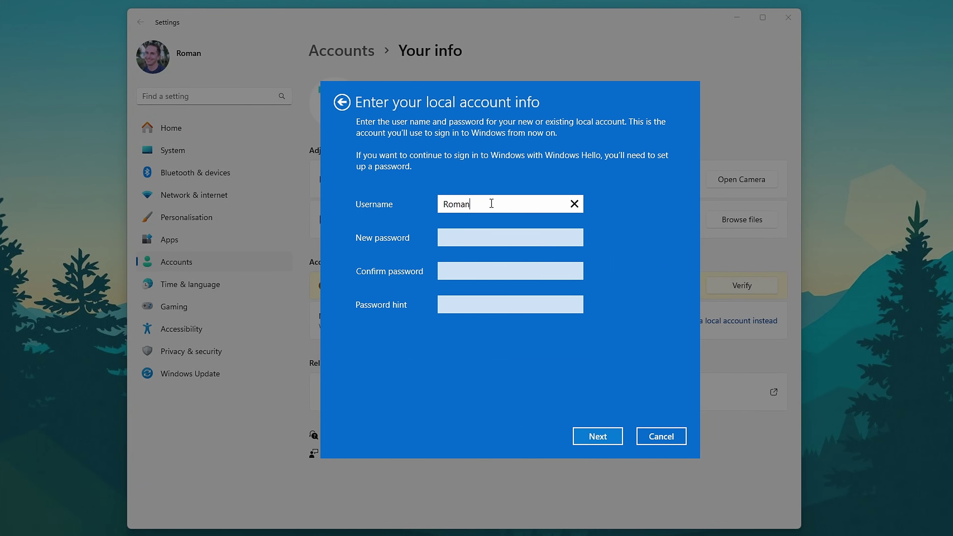
pyautogui.hotkey('ctrl', 'a')
pyautogui.click(475, 237)
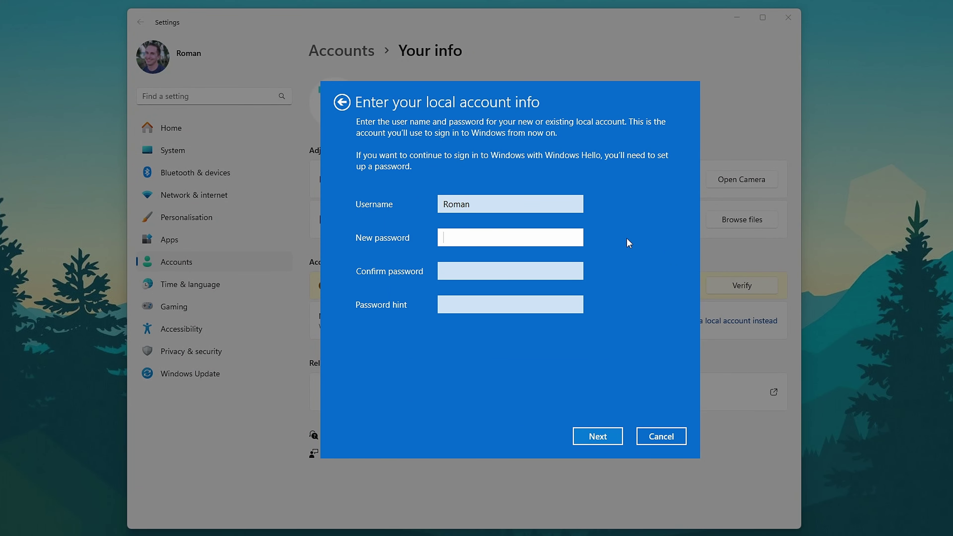
pyautogui.click(597, 436)
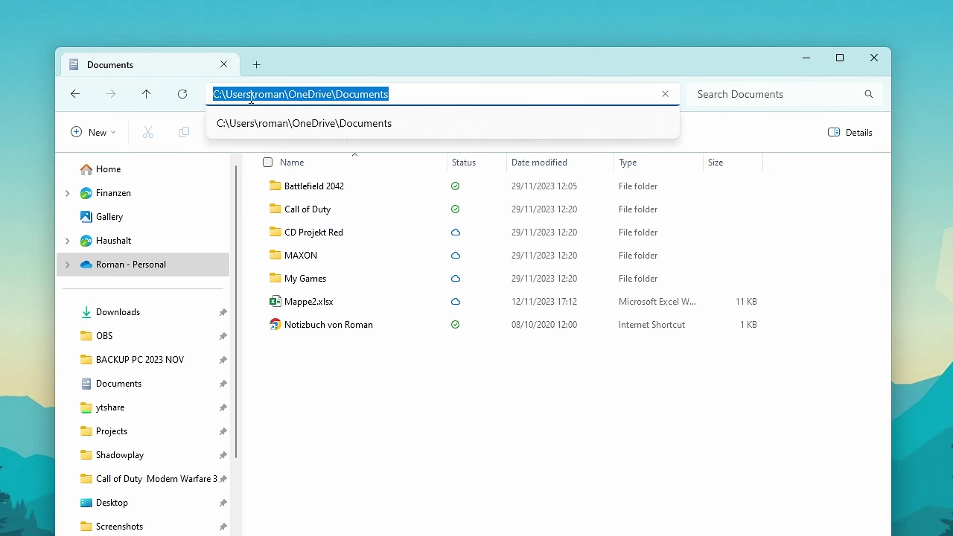
pyautogui.click(314, 94)
pyautogui.doubleClick(310, 94)
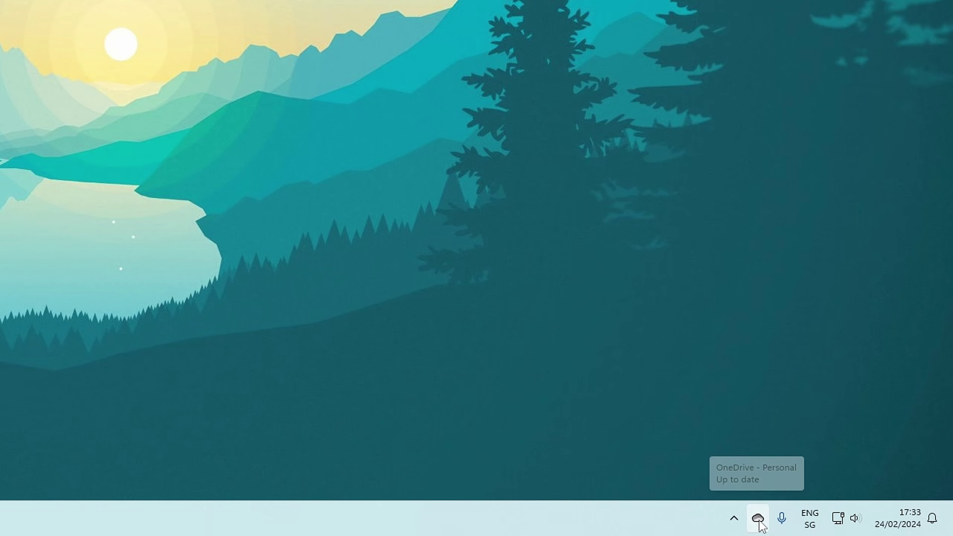
# - Review OneDrive's Manage backup list to confirm no PC folders are backed up
pyautogui.click(758, 519)
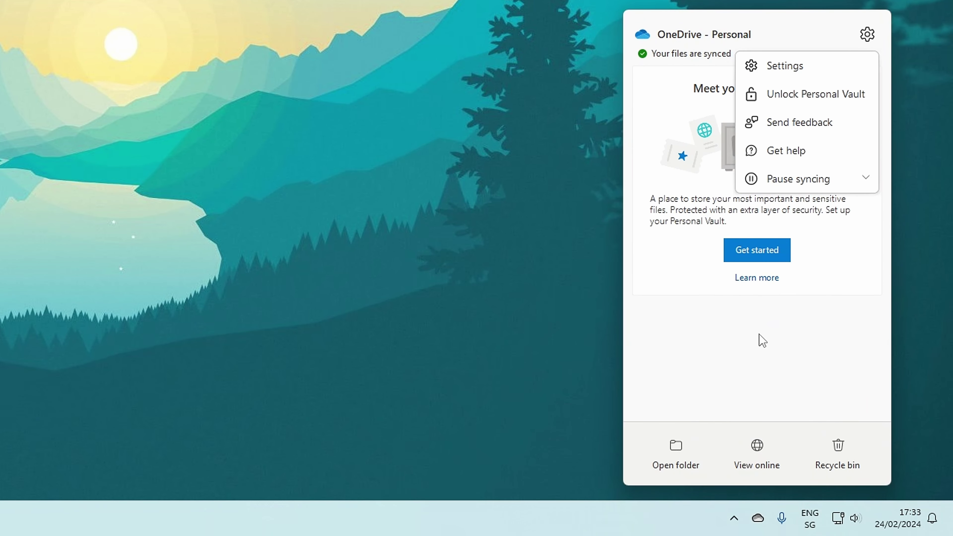
pyautogui.click(785, 66)
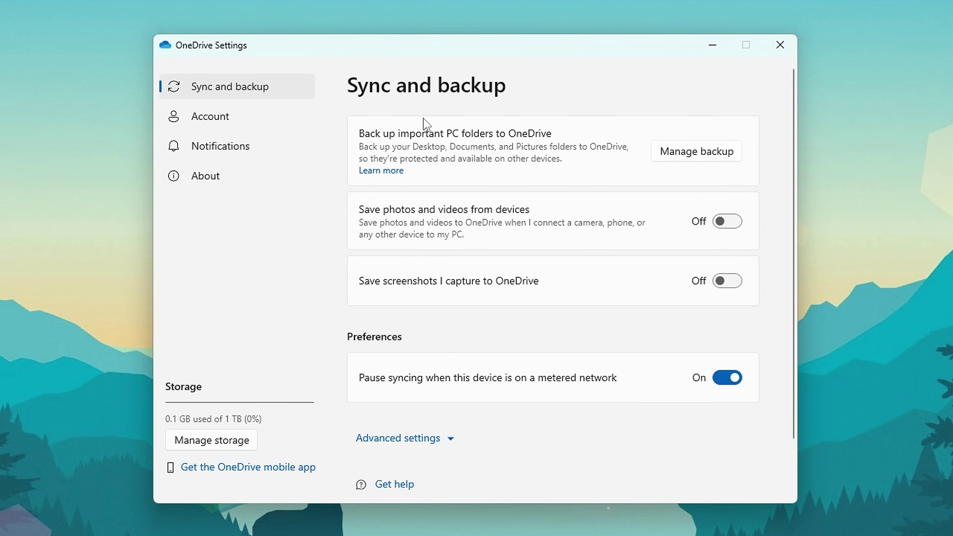
pyautogui.click(693, 160)
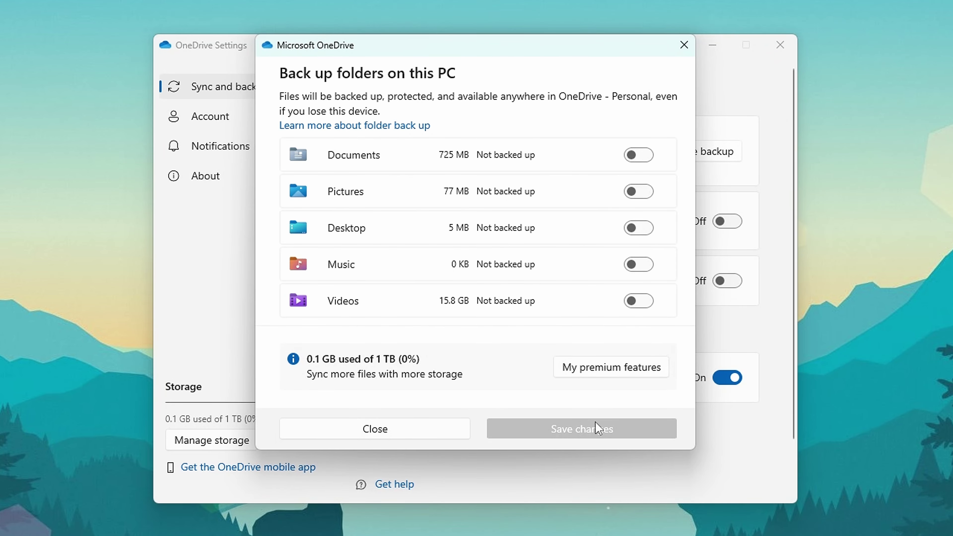
pyautogui.click(684, 45)
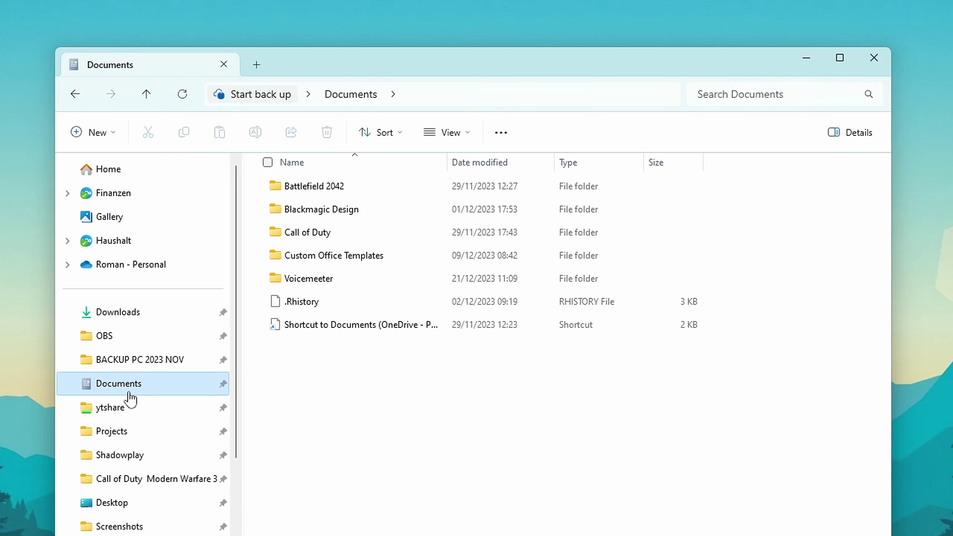
# - Open Documents\Call of Duty and check its path now sits under the local Users folder
pyautogui.doubleClick(358, 235)
pyautogui.click(466, 94)
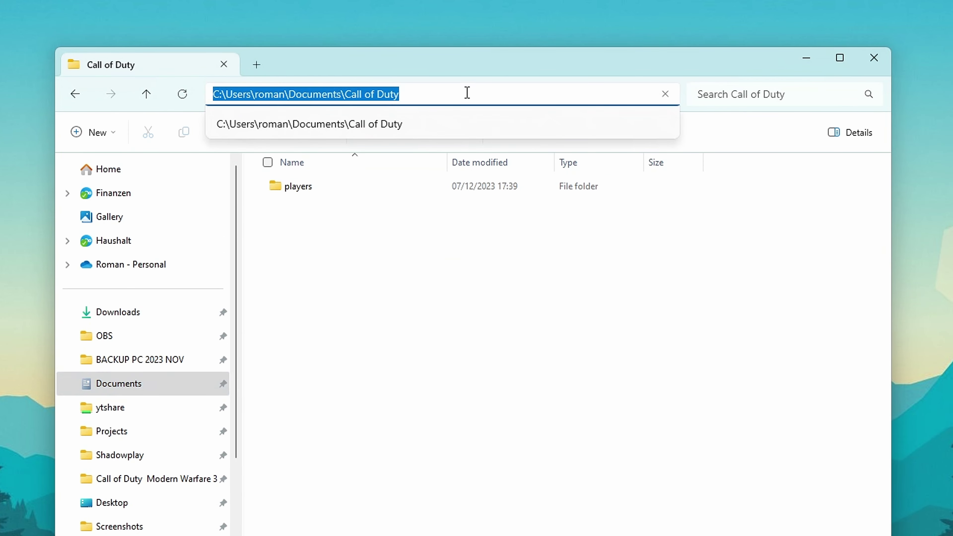
pyautogui.doubleClick(261, 94)
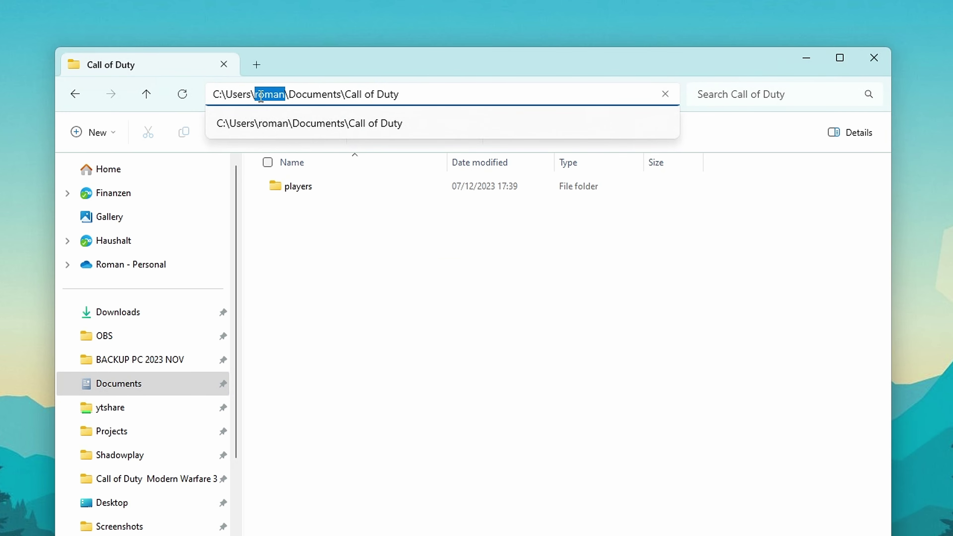
pyautogui.doubleClick(242, 95)
pyautogui.doubleClick(278, 95)
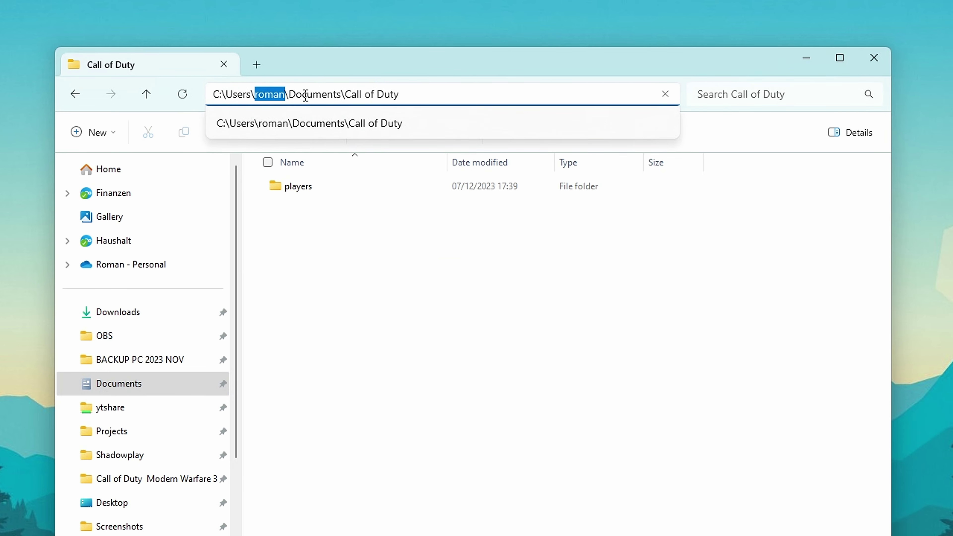